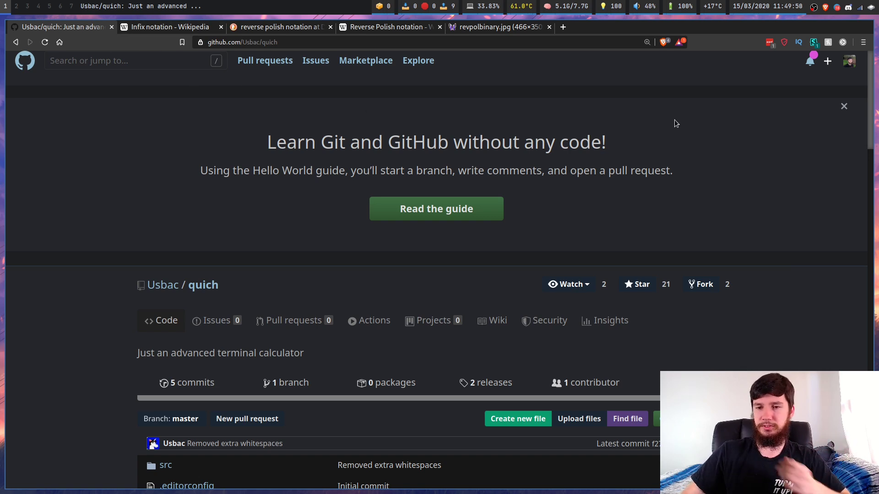
Step: Scroll the quich README and highlight the abs, log and sin function descriptions
scroll(719, 147, "down", 10)
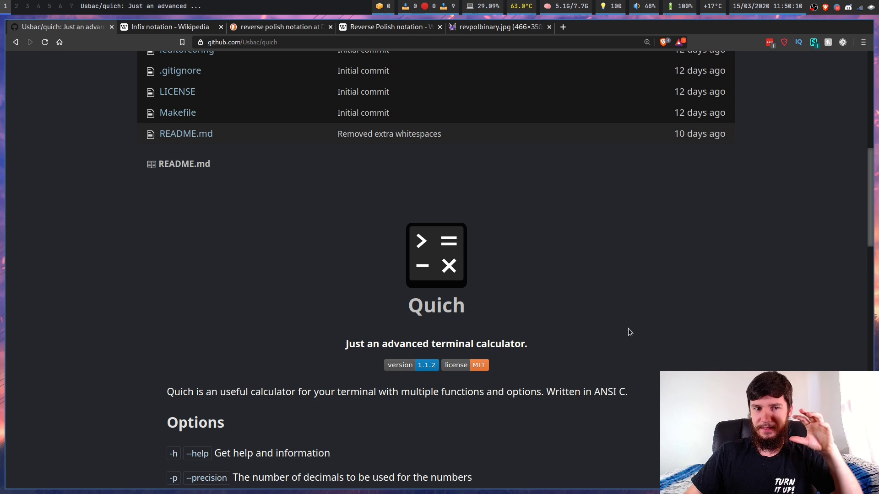
scroll(633, 313, "down", 3)
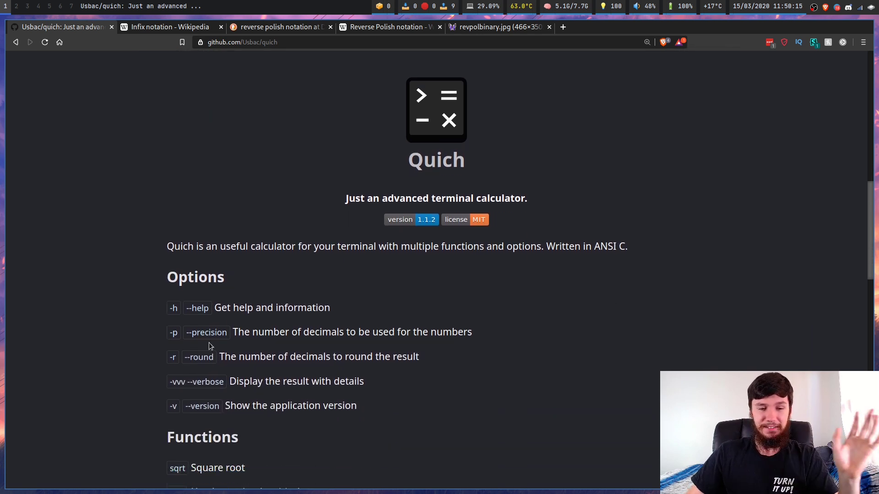
scroll(219, 328, "down", 6)
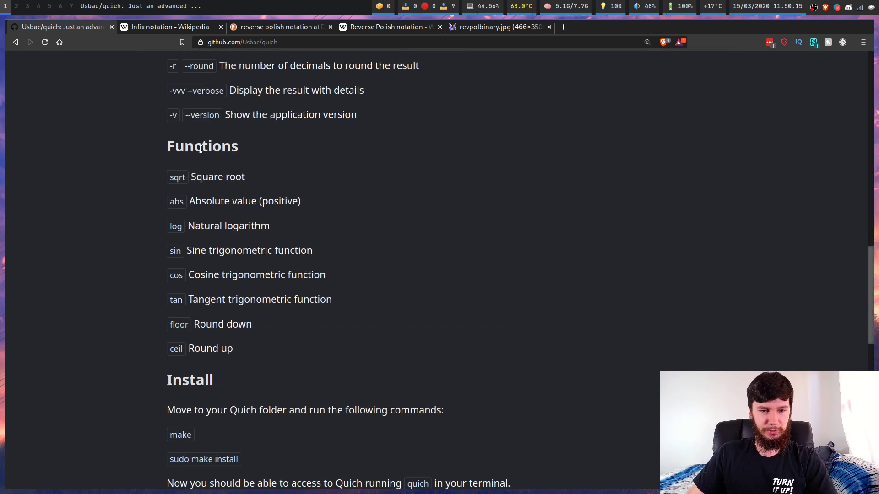
triple_click(168, 178)
triple_click(165, 201)
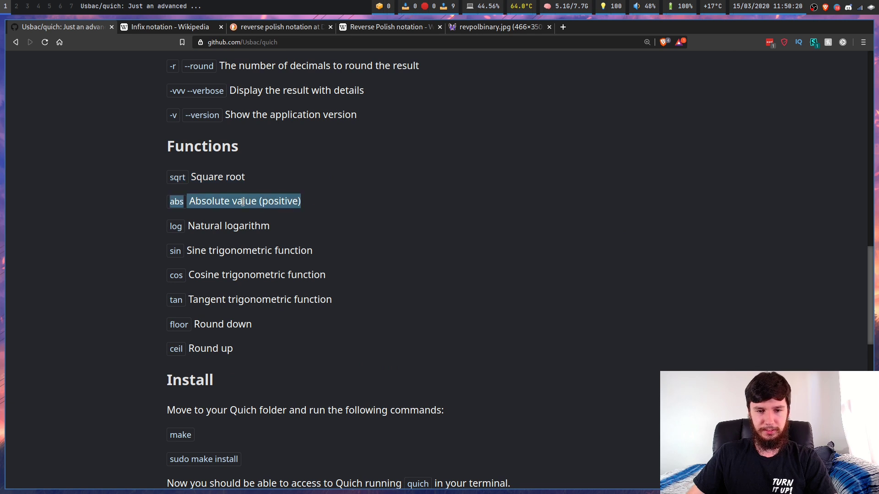
triple_click(158, 227)
triple_click(249, 243)
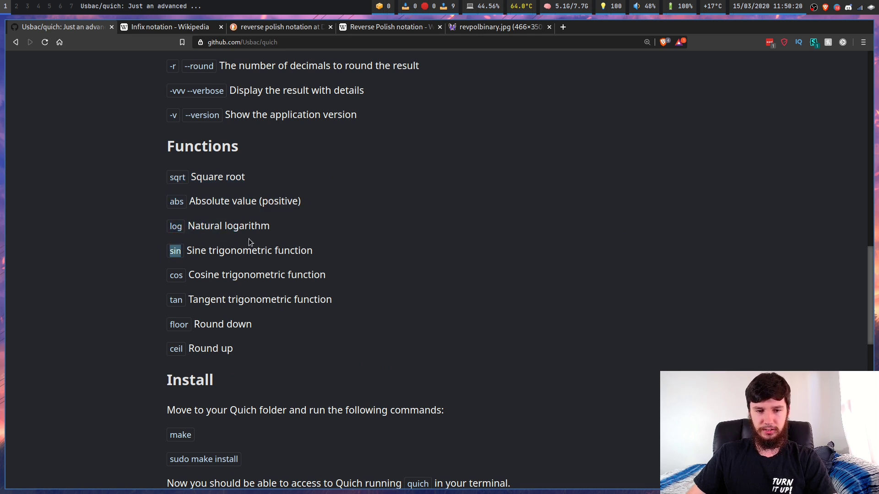
left_click(193, 300)
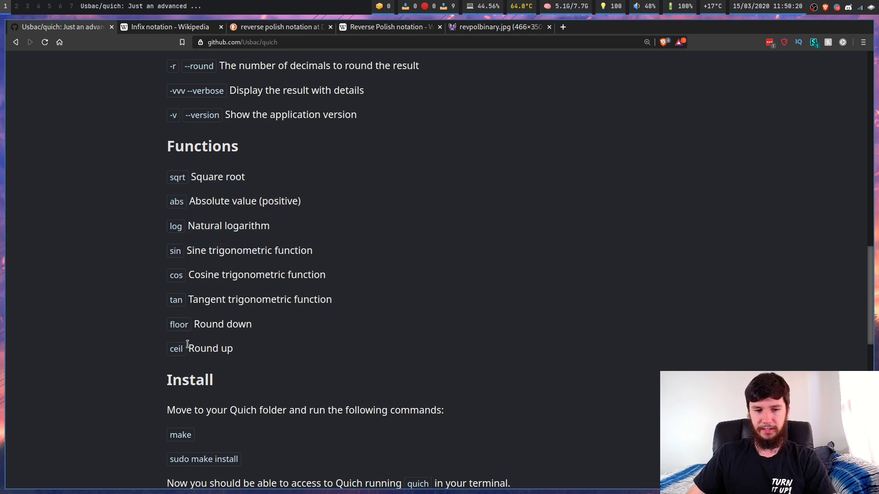
Step: Zoom the Install/Naming section to 150%, highlight part of the NAME=calc line, and open st
scroll(188, 345, "down", 3)
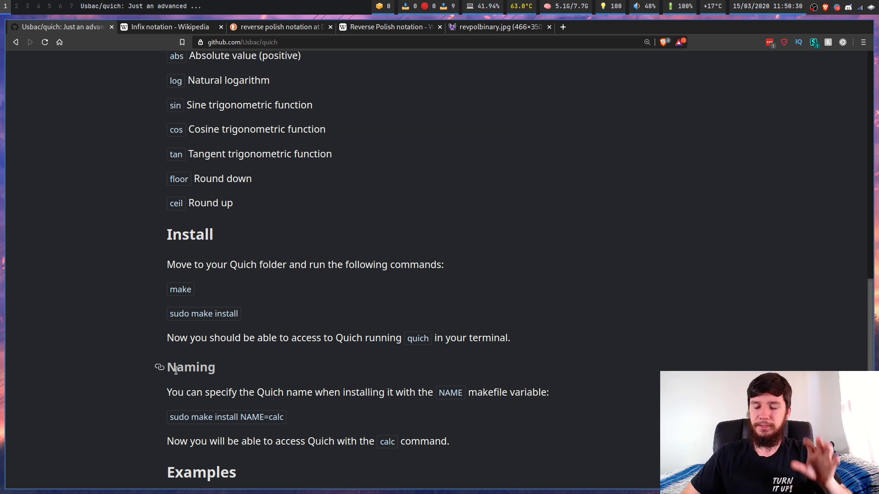
scroll(274, 332, "up", 15)
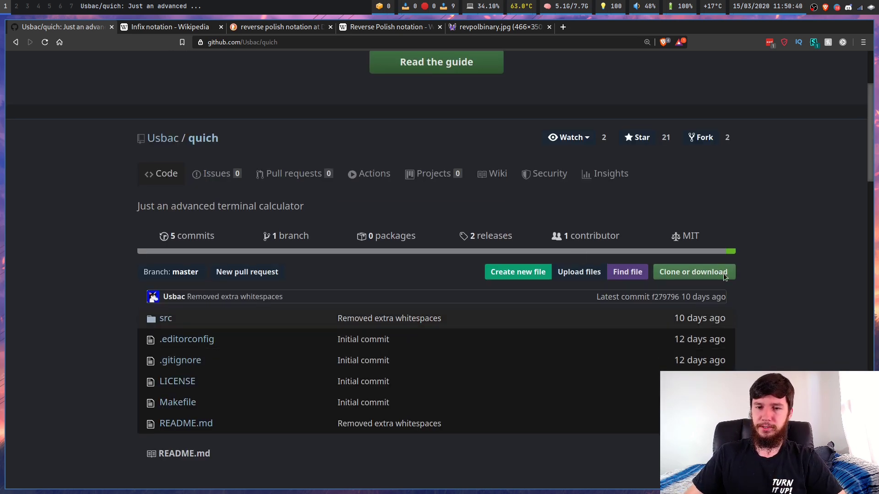
scroll(725, 276, "down", 8)
scroll(724, 276, "down", 10)
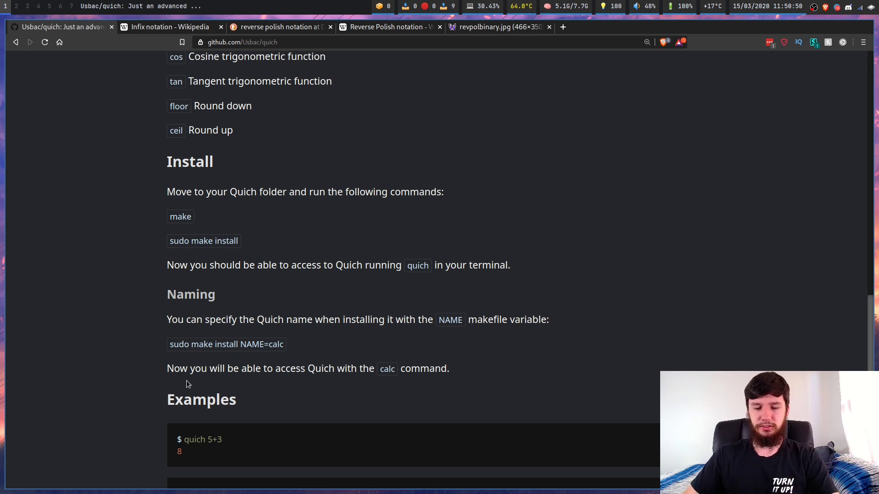
key("ctrl+plus")
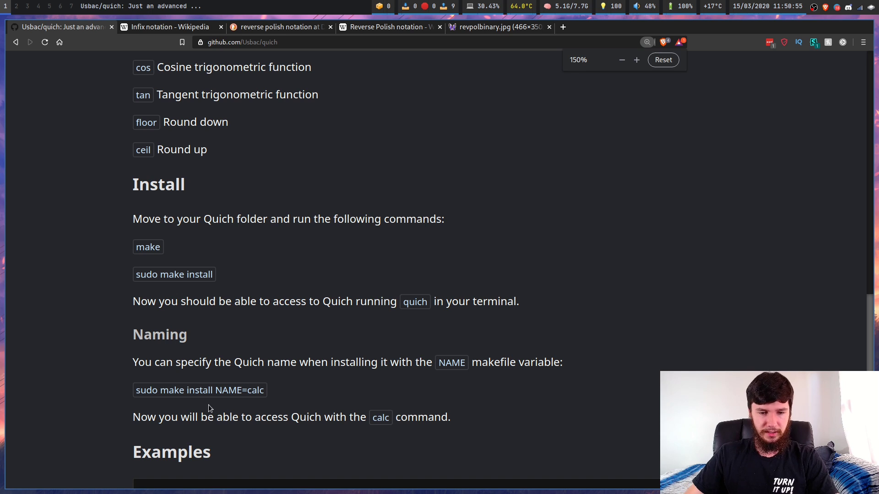
left_click_drag(211, 389, 236, 388)
left_click(252, 386)
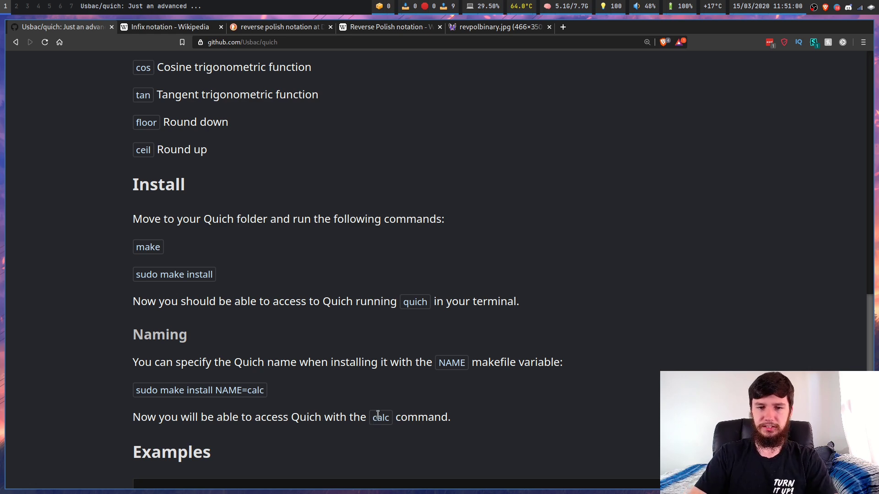
key("super+Return")
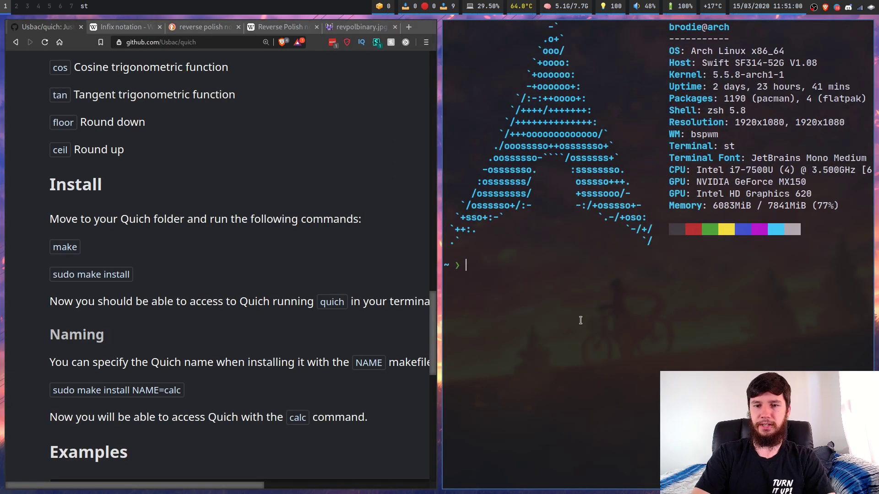
Step: Enlarge the st font, clear the screen, and run calc "a"
key("ctrl+shift+Page_Up")
key("ctrl+l")
type("calc ")
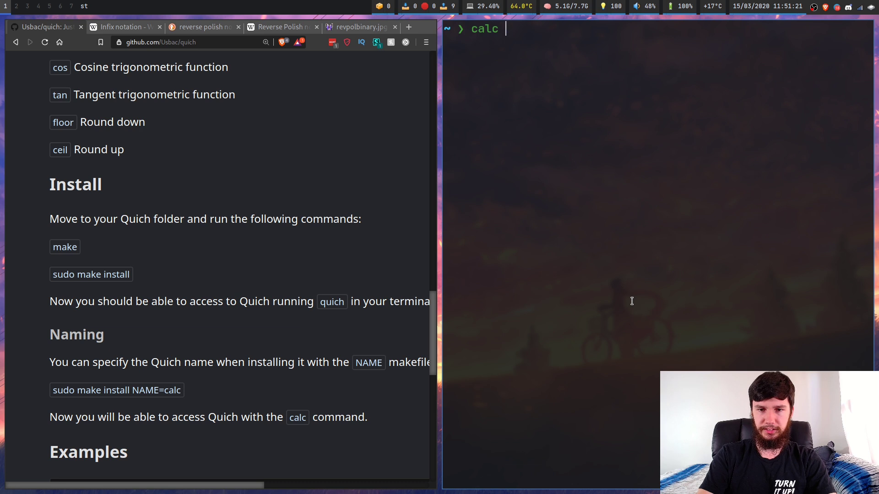
type("\"\"a")
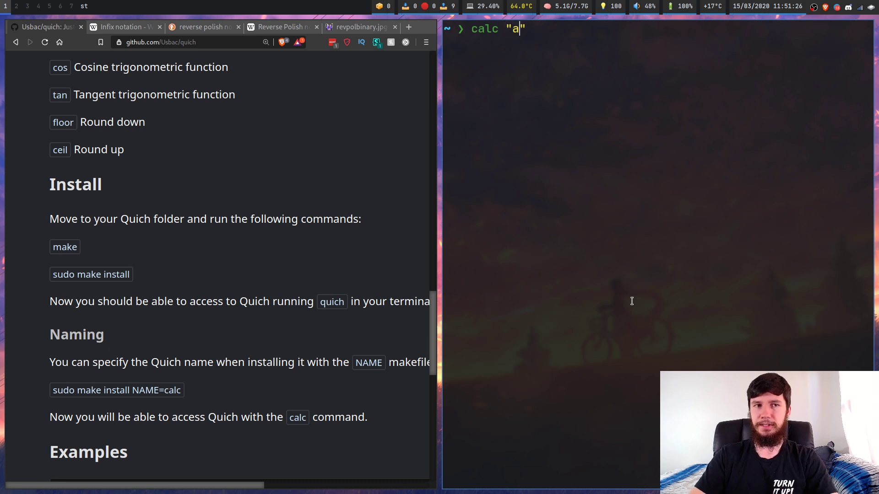
key("Return")
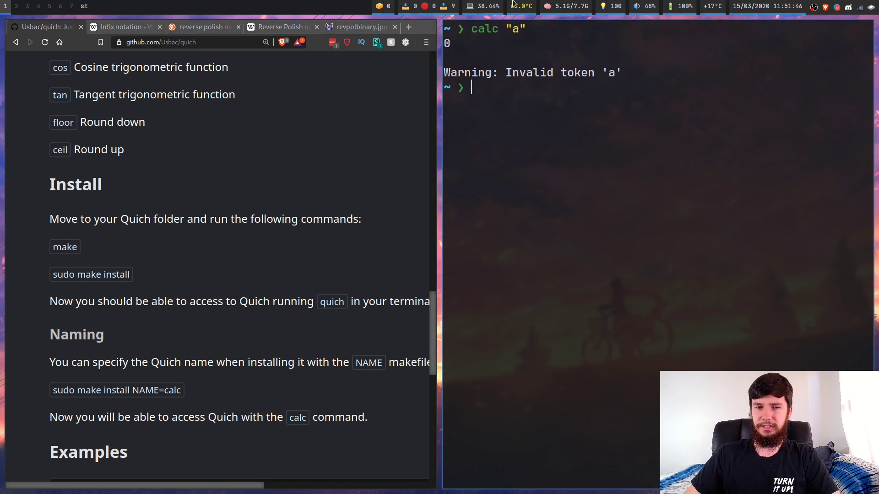
Step: Run calc on "1/0" and then on "inf"
key("Up")
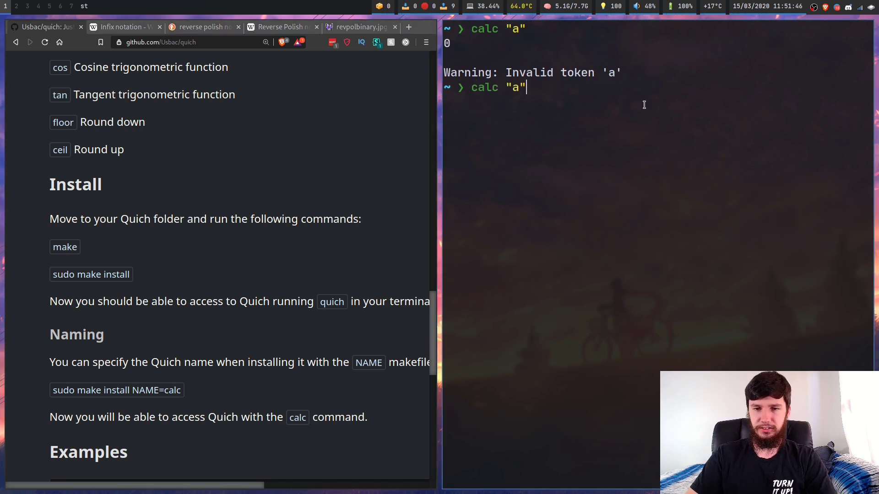
key("Left")
key("BackSpace")
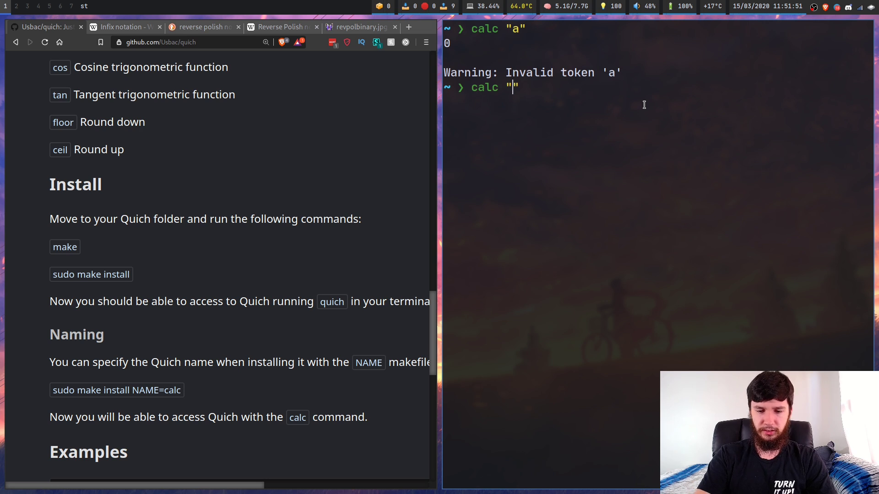
type("1/")
type("0")
key("Return")
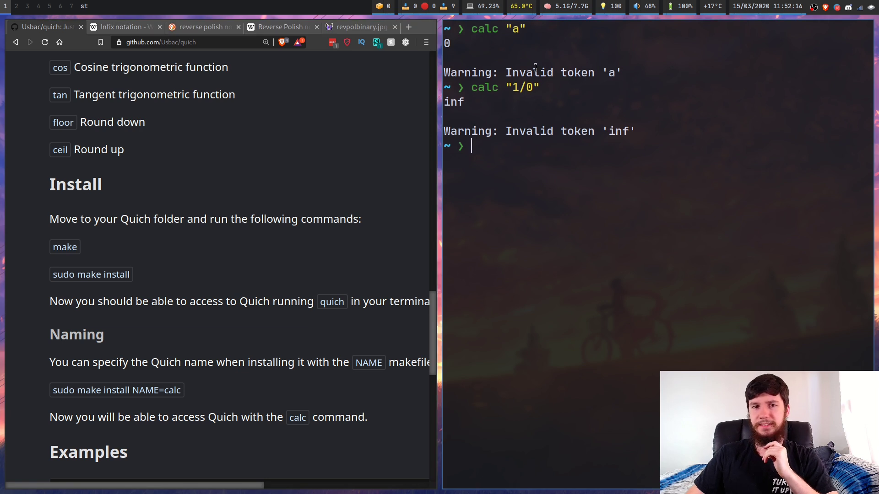
type("calc \"inf\"")
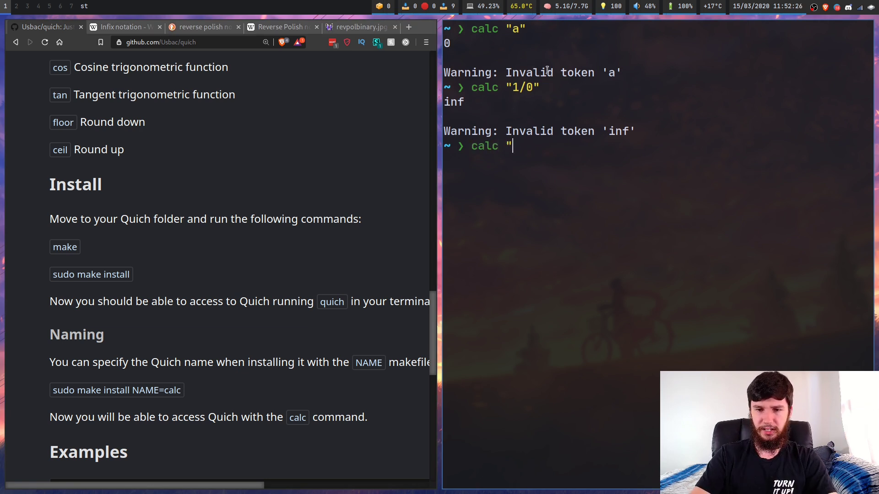
key("Return")
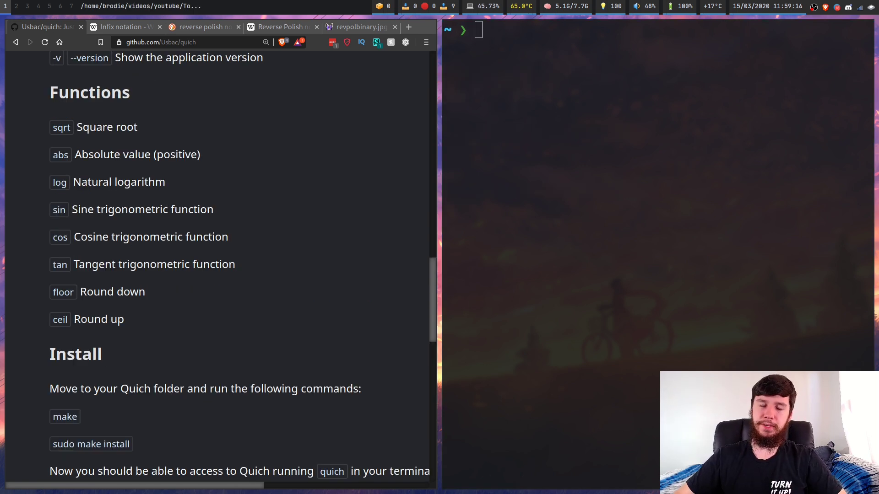
Step: Compute 5*3 (15) and 5/2 (2.5) with calc
type("clac")
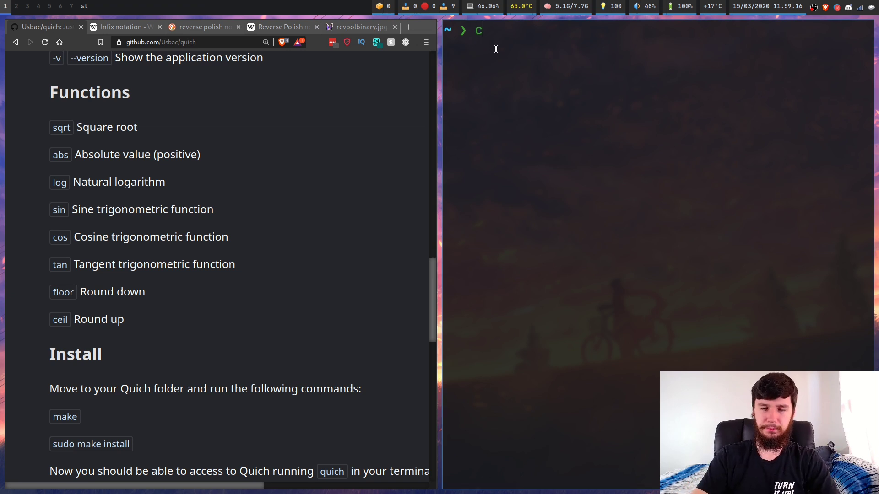
key("BackSpace")
key("BackSpace")
key("BackSpace")
key("BackSpace")
type("alc \"\"")
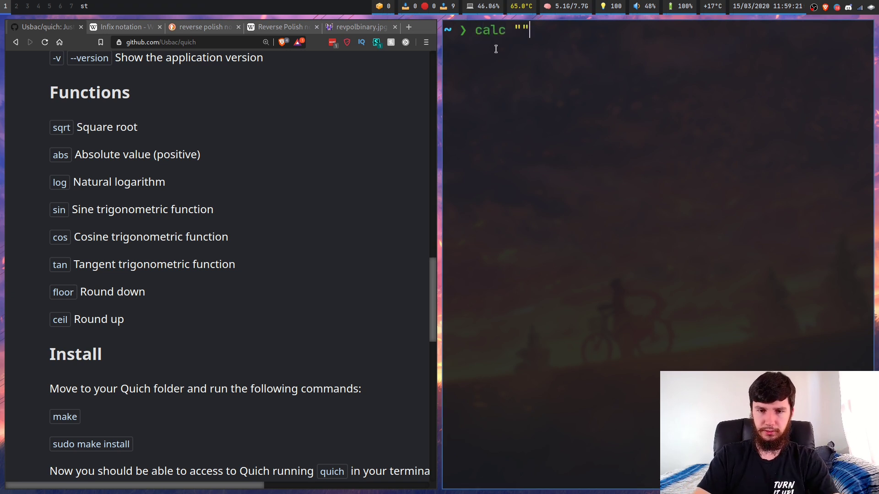
key("Left")
type("5*3")
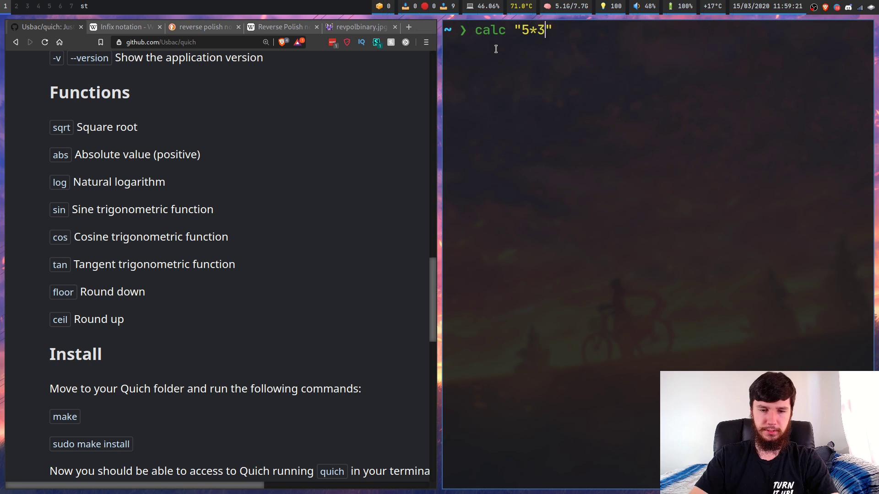
key("Return")
key("Up")
key("Left")
key("BackSpace")
key("BackSpace")
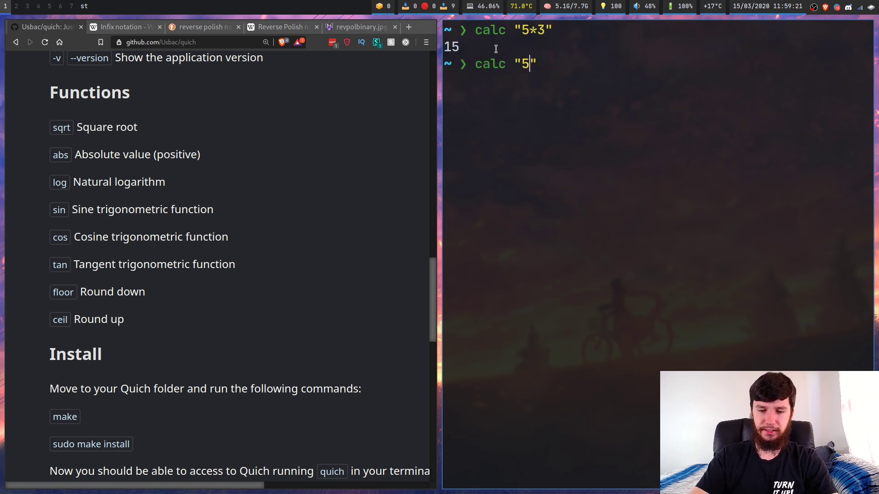
type("/2")
key("Return")
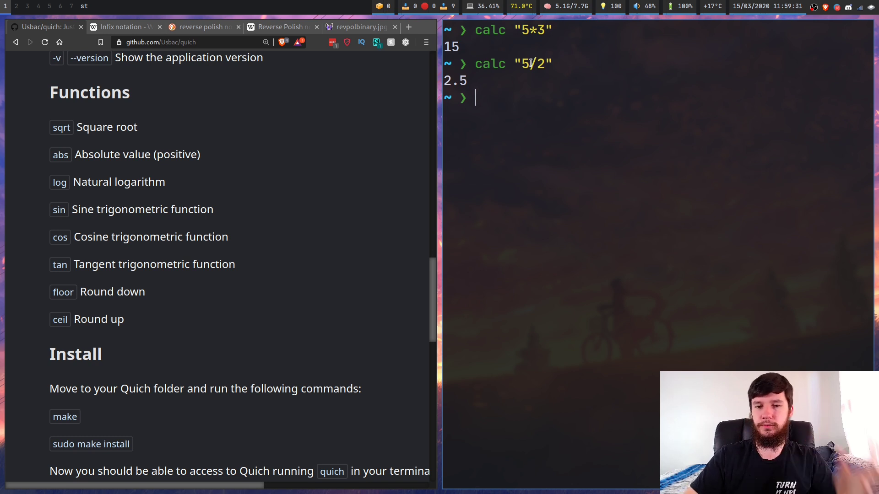
Step: Compute 10.7/3.6 with calc, getting 2.97222222222222
key("Up")
key("Left")
key("BackSpace")
key("BackSpace")
key("BackSpace")
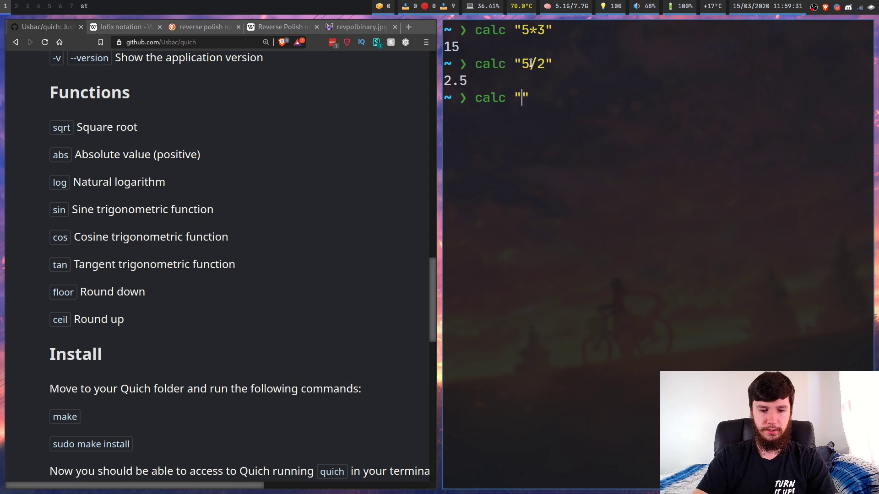
type("10.")
type("7/3.")
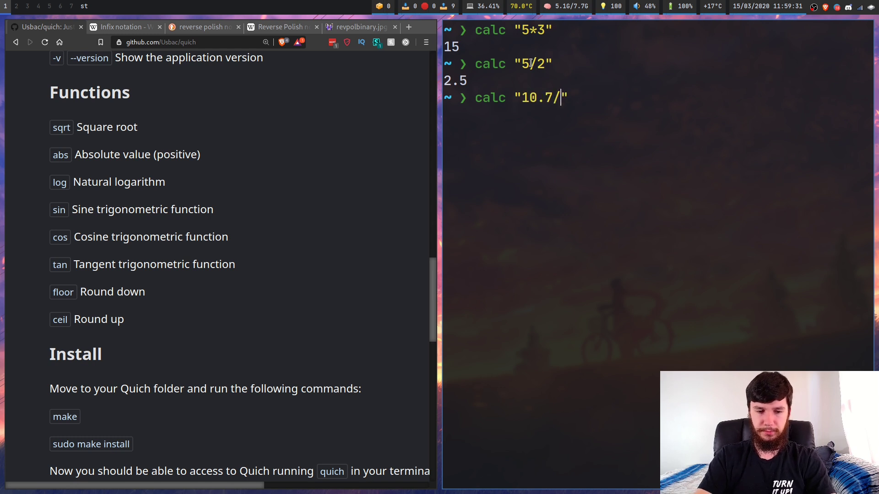
type("6")
key("Return")
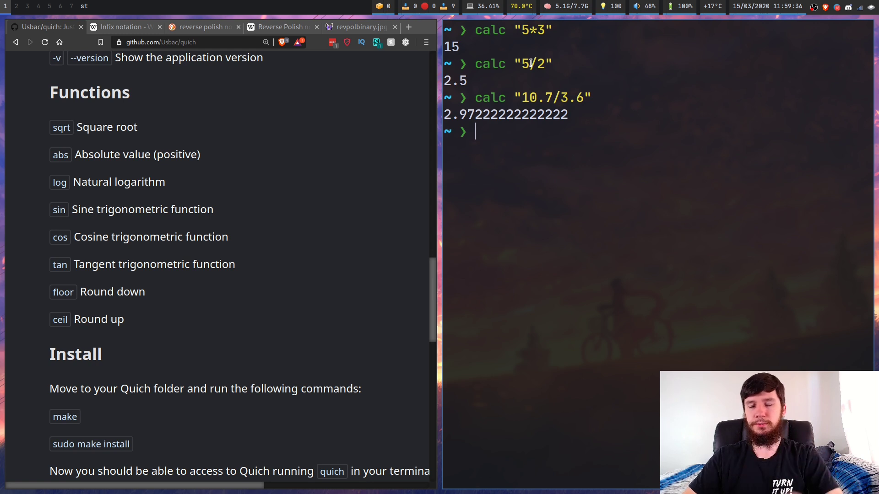
scroll(306, 178, "up", 3)
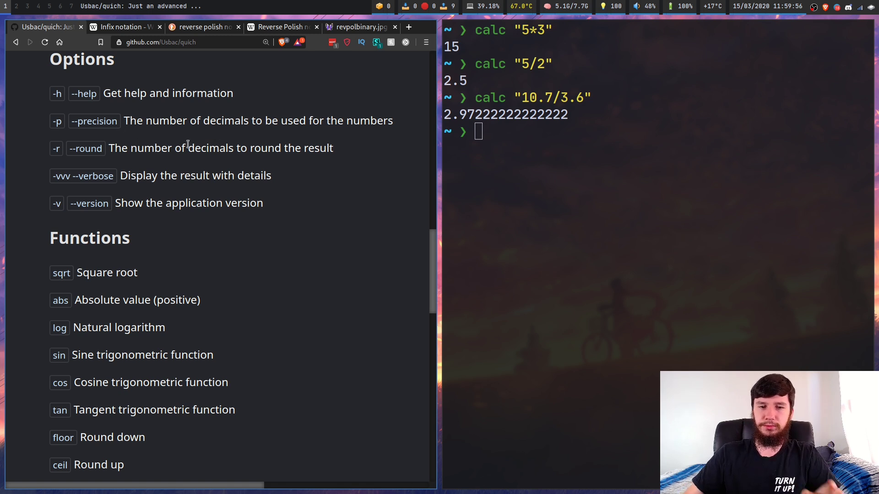
Step: Rerun 10.7/3.6 with -p 3 for 3-decimal precision, giving 2.972
key("Up")
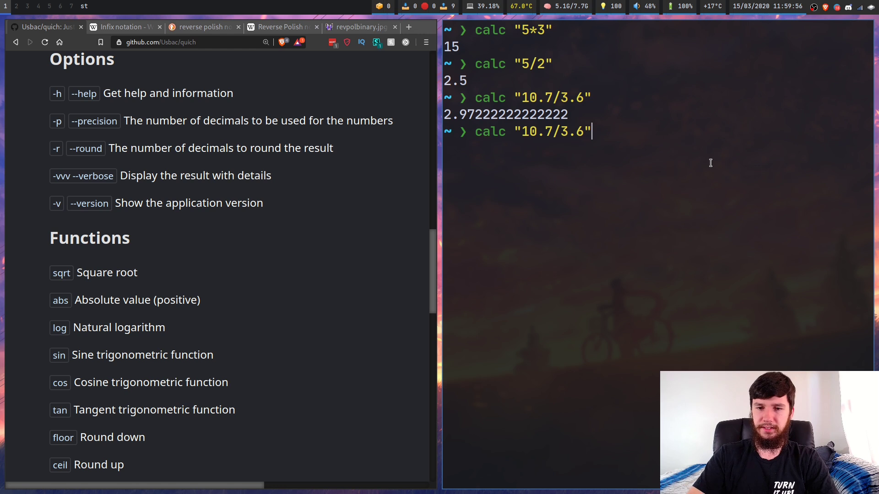
type("-p ")
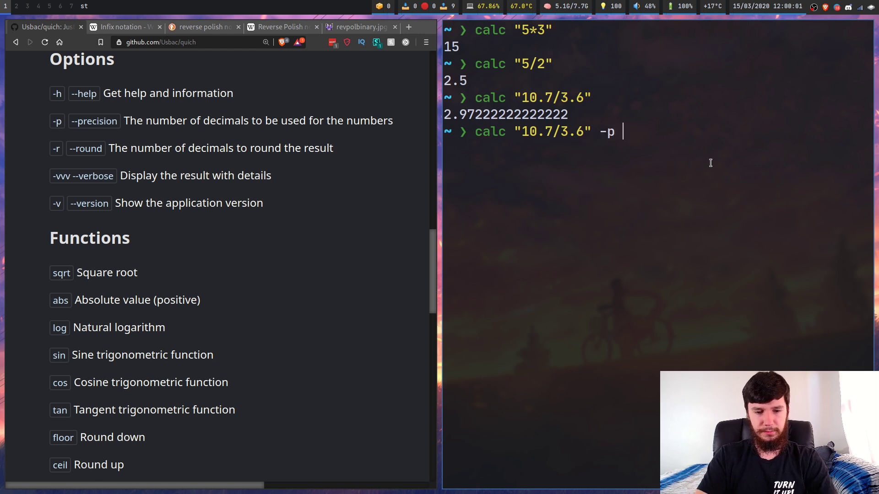
type("3")
key("Return")
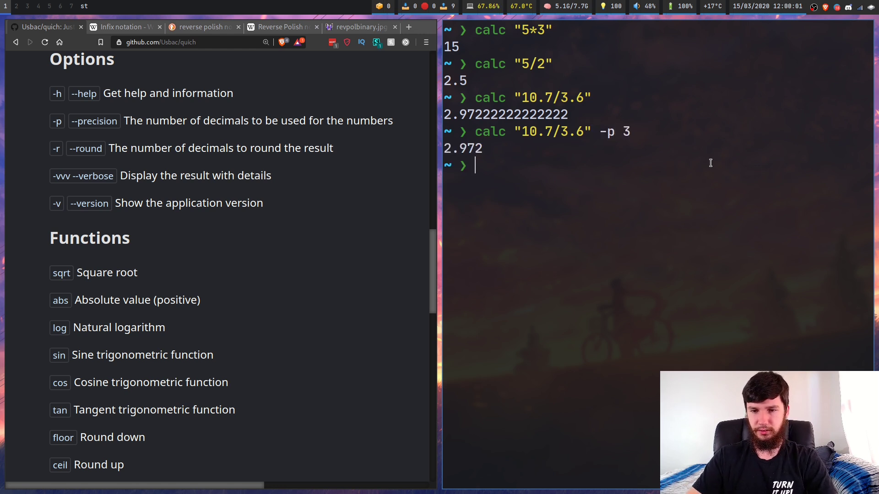
Step: Rerun 10.7/3.6 with -r 3 rounding instead, also giving 2.972
key("Up")
key("Left")
key("Left")
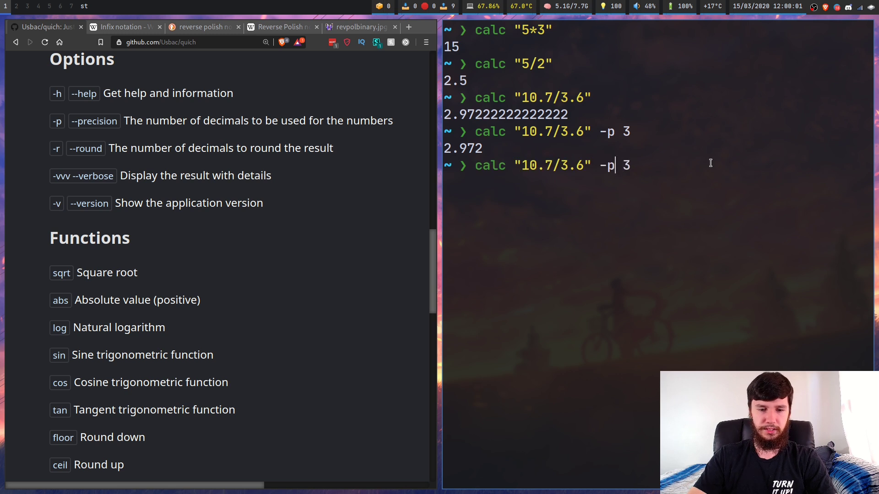
key("BackSpace")
type("r")
key("Return")
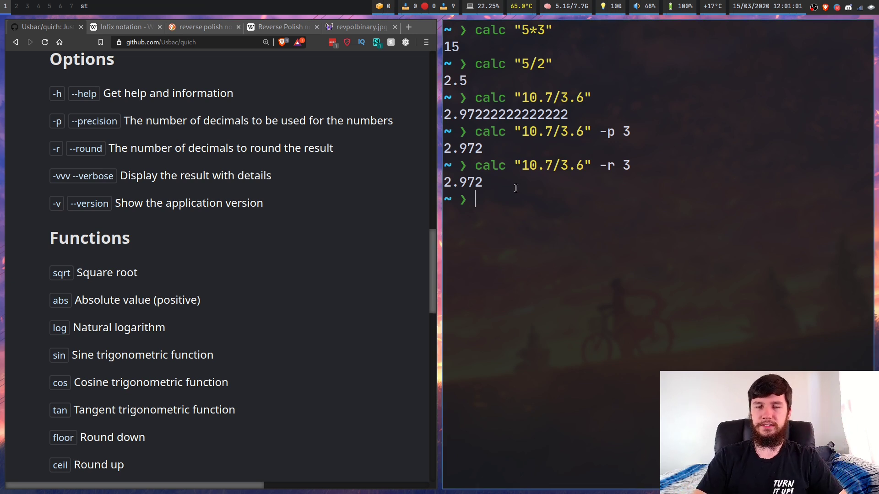
type("calc ")
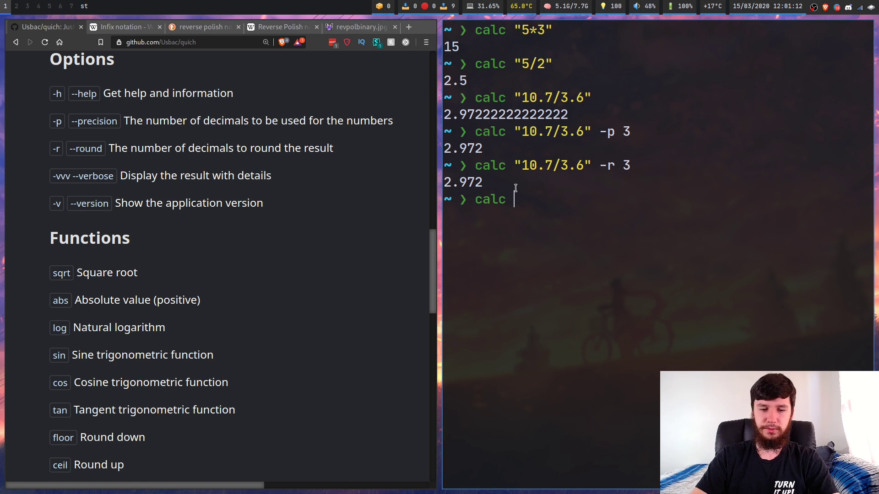
type("\"\"")
Step: Run calc "5\!" to get 120 for 5 factorial
key("Left")
type("5")
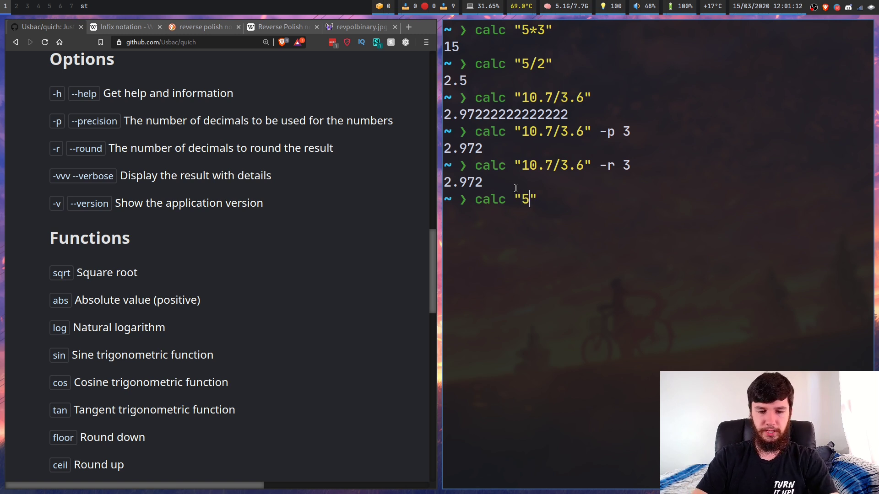
type("!")
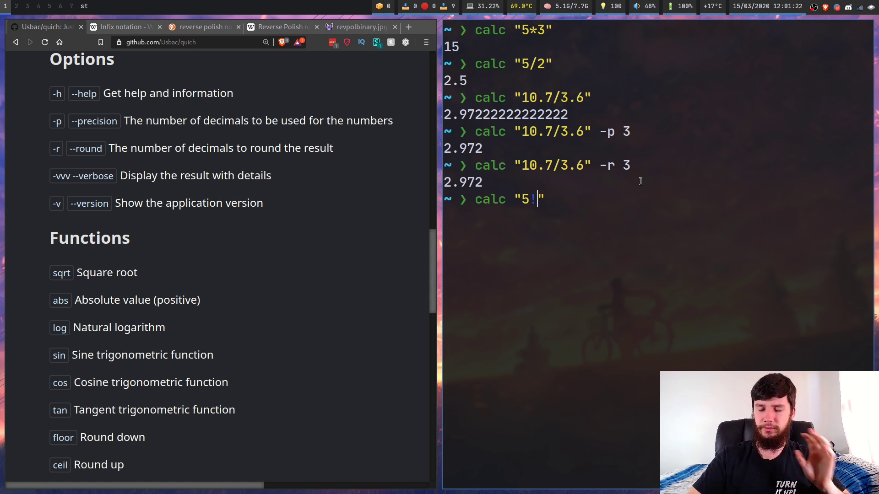
key("Left")
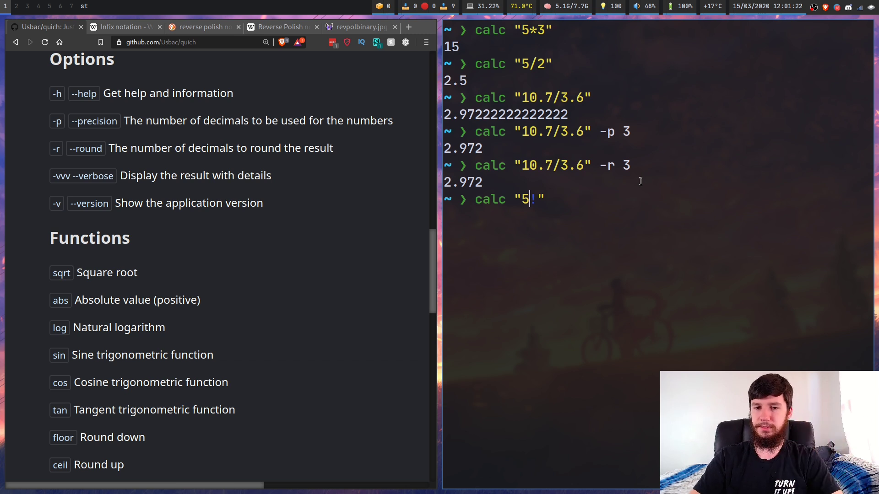
type("\\")
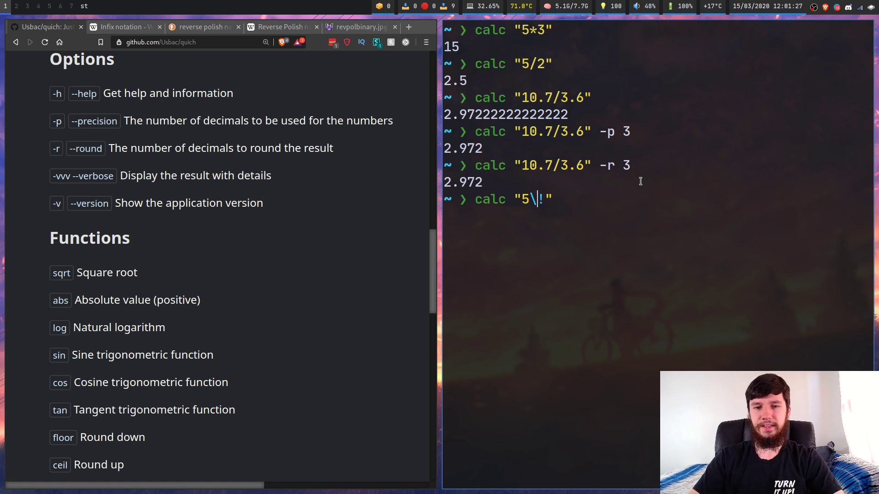
key("Return")
Step: Try calc "5!" without the backslash and cancel the stuck prompt with Ctrl+C
key("Up")
key("Left")
key("Left")
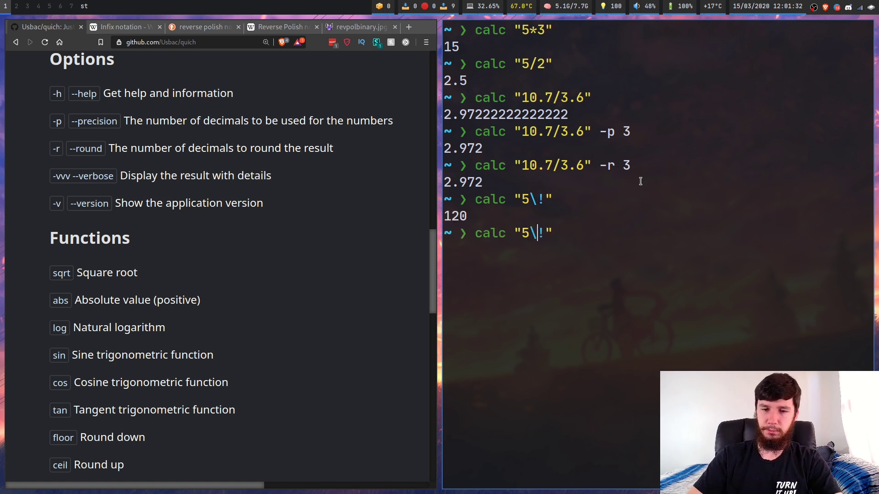
key("BackSpace")
key("Return")
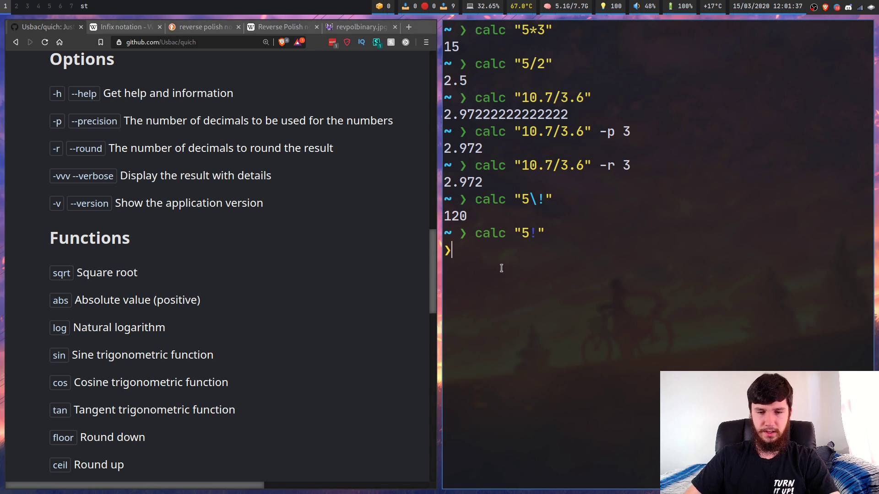
key("ctrl+c")
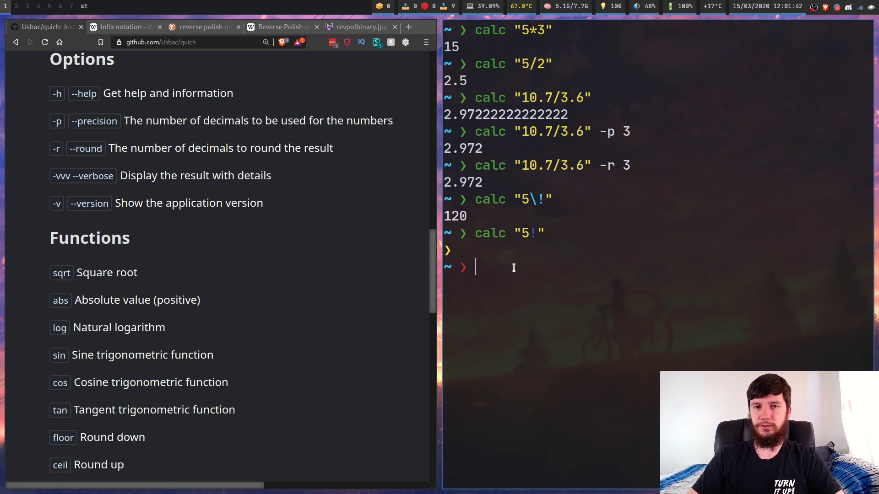
Step: Run the unquoted calc 5!, returning 120
type("calc \"5")
key("Left")
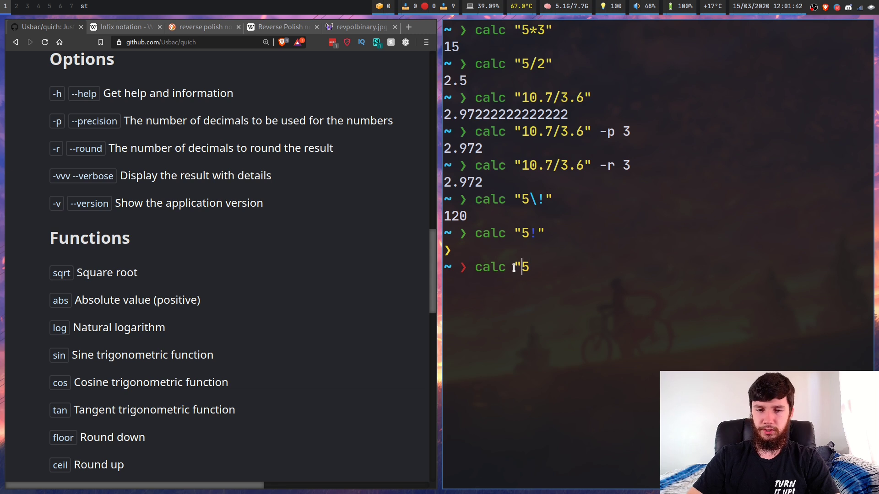
key("BackSpace")
key("Right")
type("!")
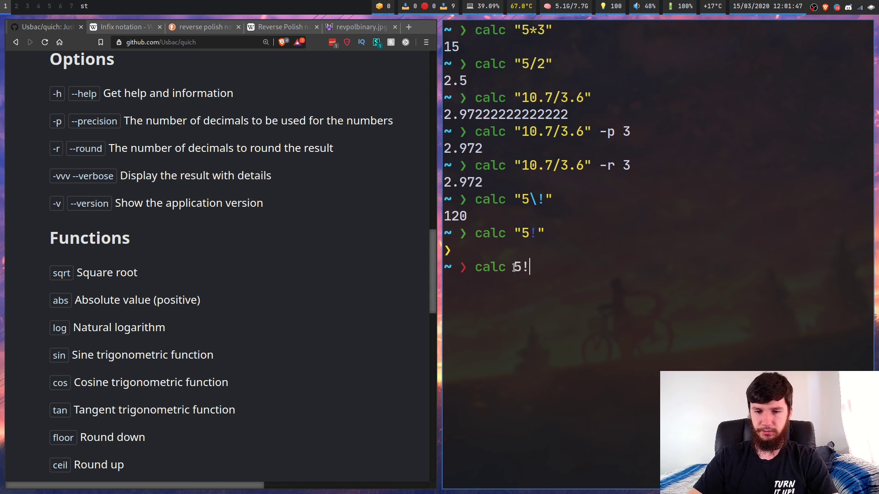
key("Return")
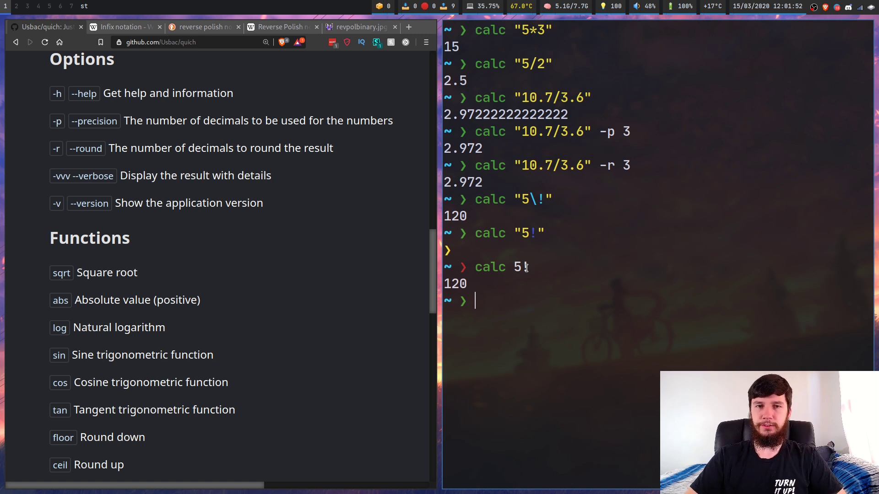
Step: Run the escaped prefix form calc \!5, returning 120
type("calc 5!")
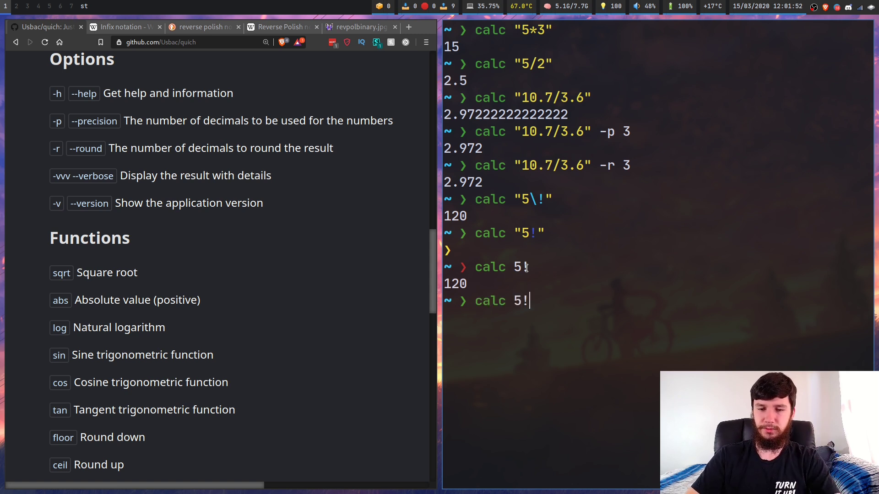
key("BackSpace")
key("Left")
type("!")
key("Left")
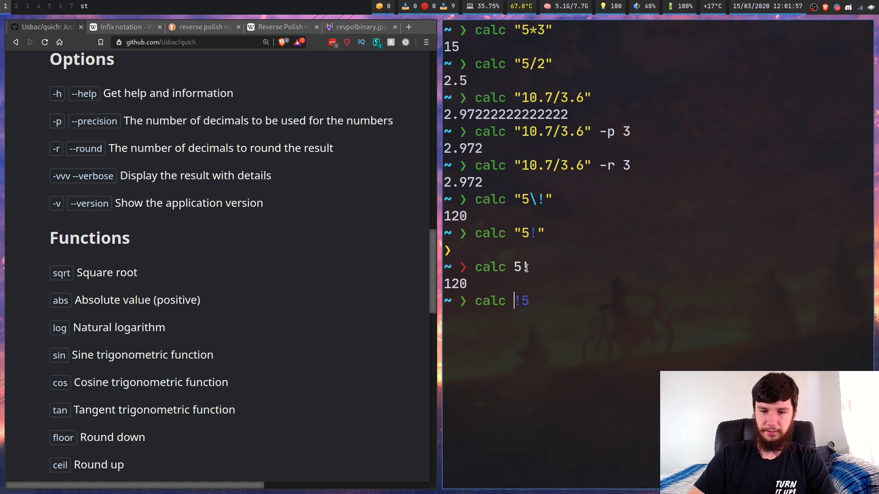
type("\\")
key("Return")
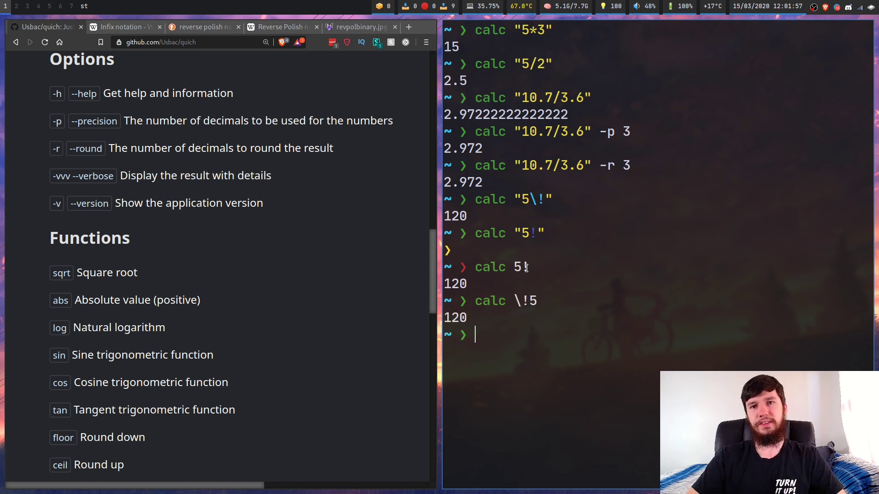
Step: Try the unescaped calc !5, hitting a zsh event error, then clear the terminal
key("Up")
key("Left")
key("Left")
key("BackSpace")
key("Return")
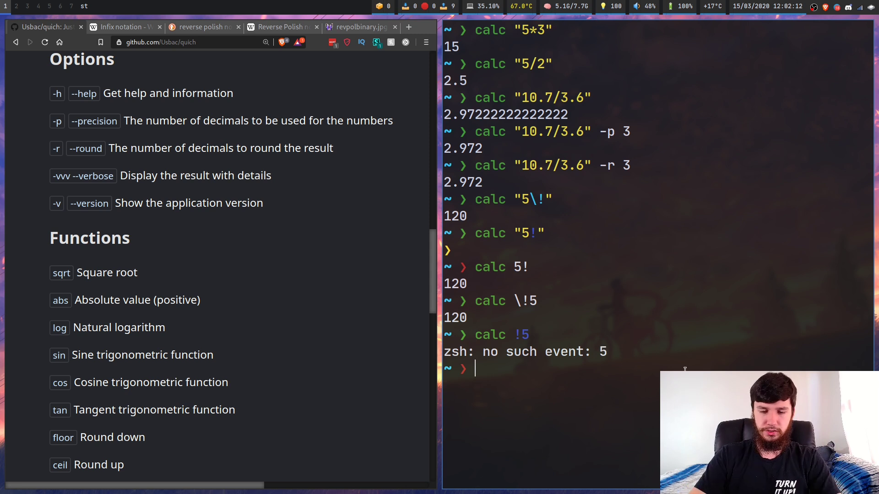
key("ctrl+l")
scroll(170, 287, "down", 3)
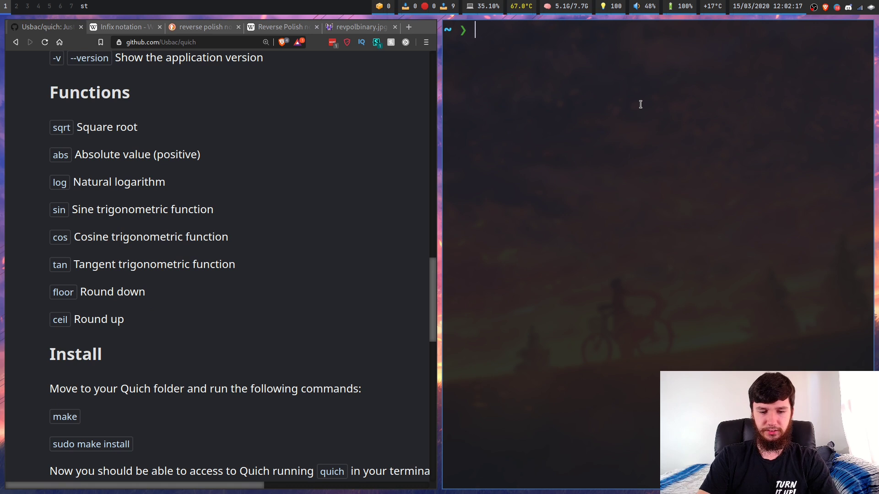
Step: Run calc "sqrt 4" (2) and calc "abs -55" (-55)
type("calc ")
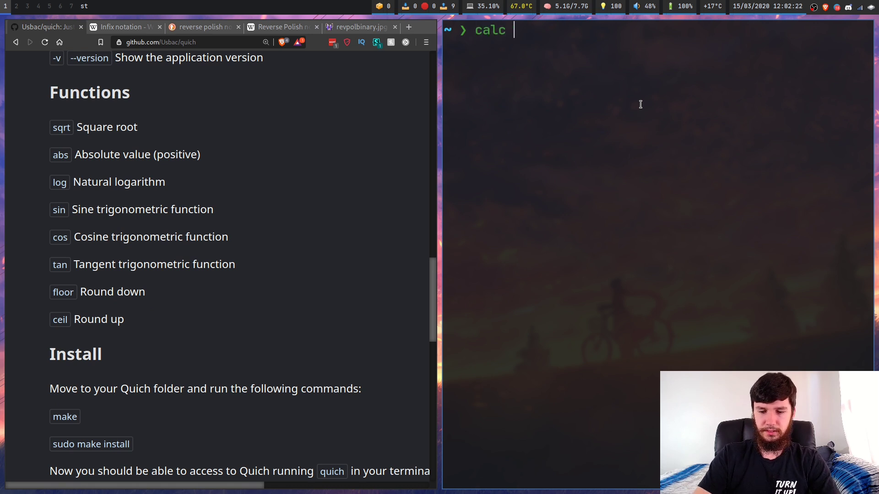
type("\"sqrt ")
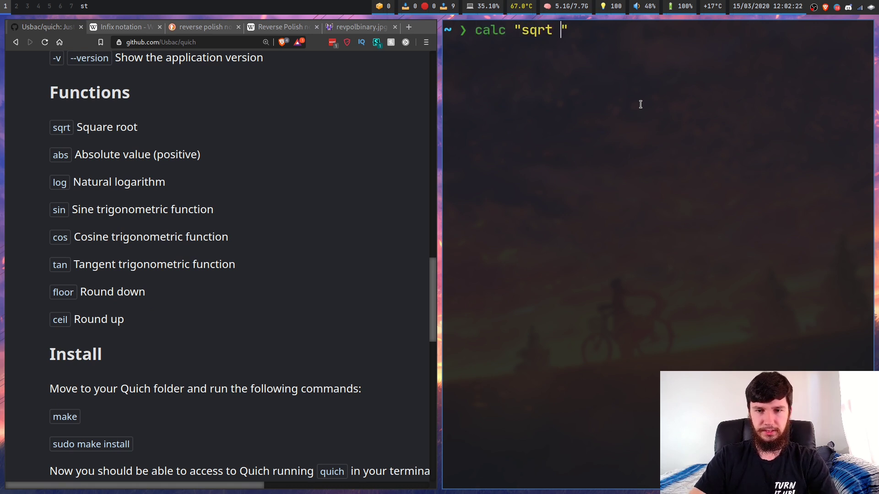
type("4")
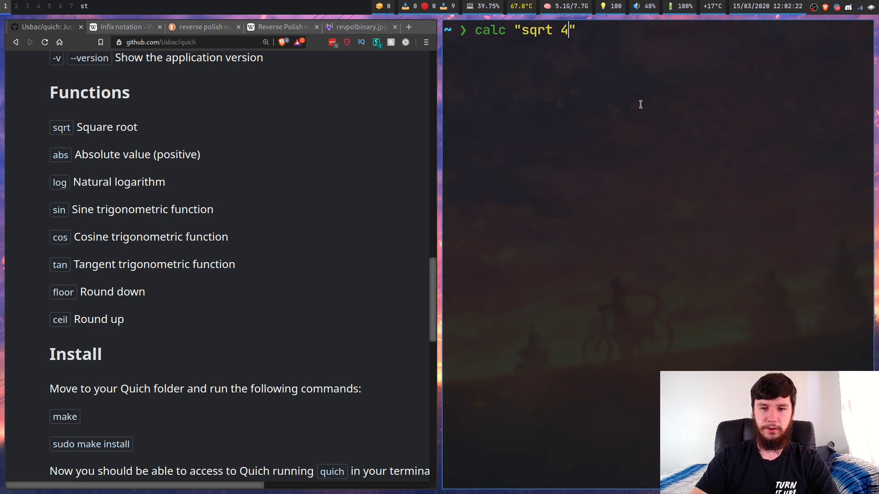
key("Return")
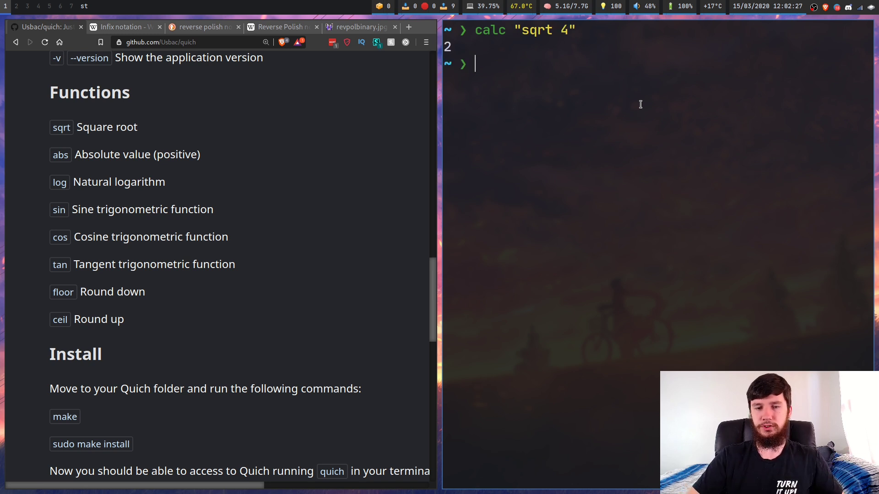
key("Up")
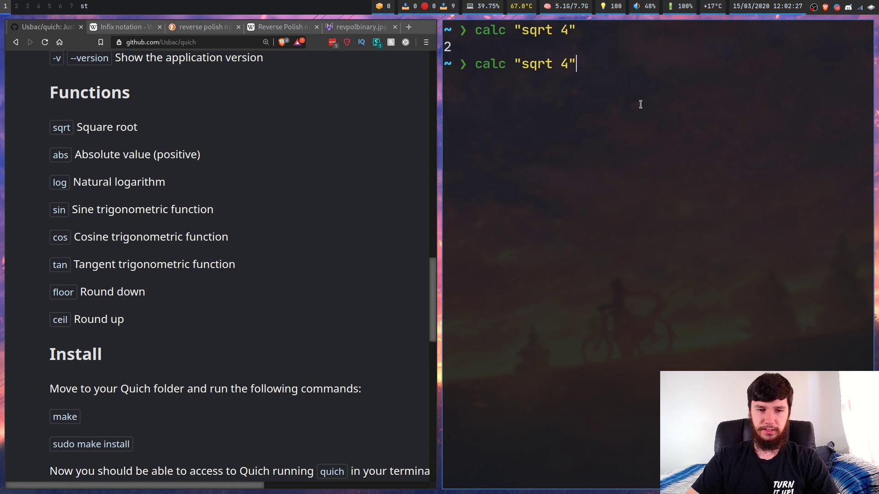
key("Left")
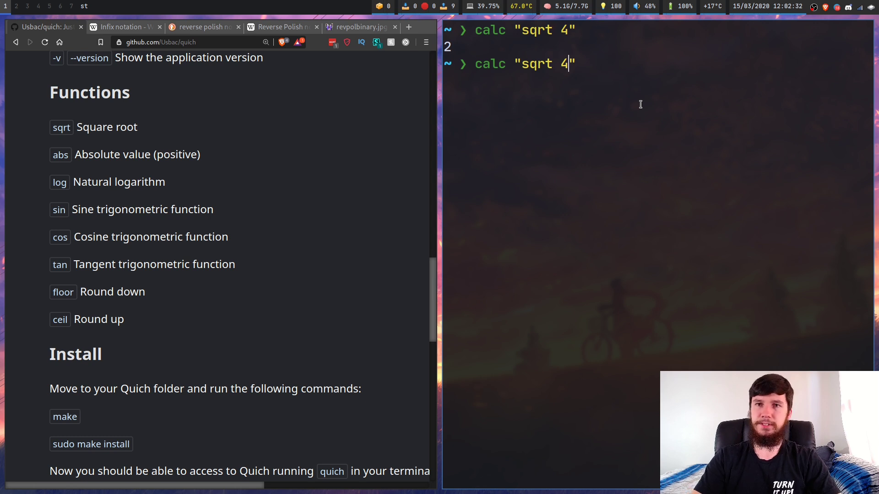
key("BackSpace")
key("BackSpace")
key("BackSpace")
key("BackSpace")
key("BackSpace")
key("BackSpace")
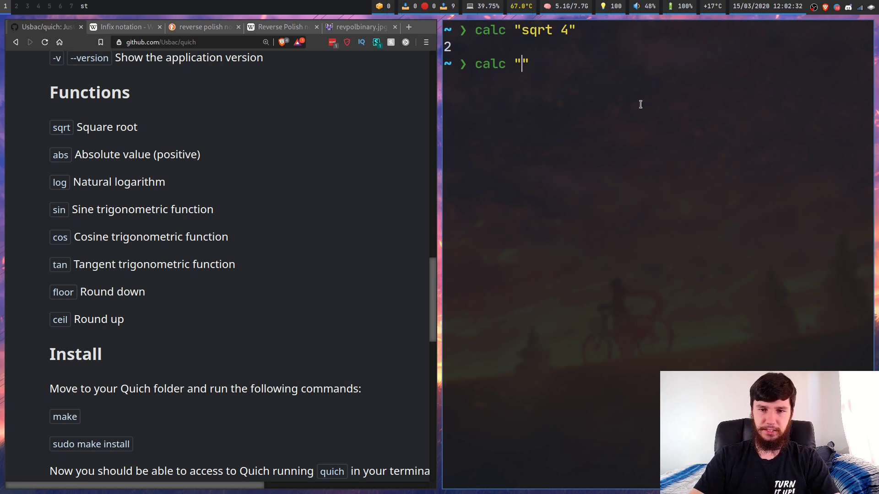
type("abs -")
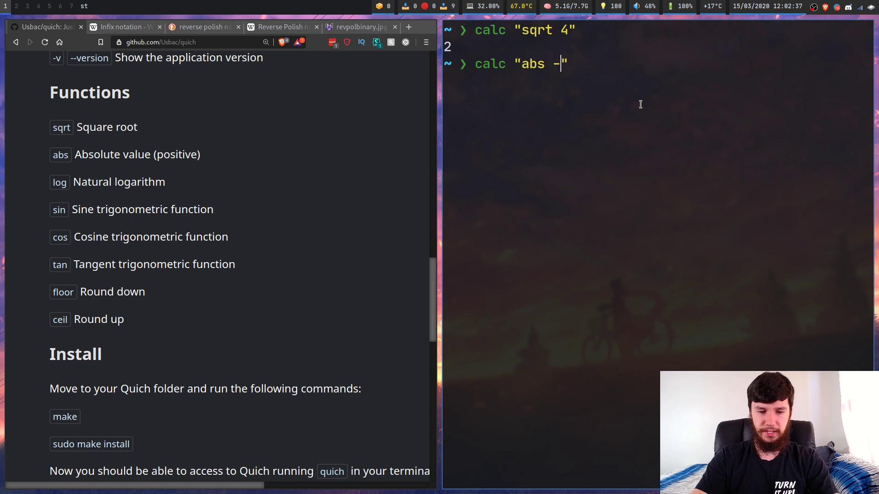
type("55")
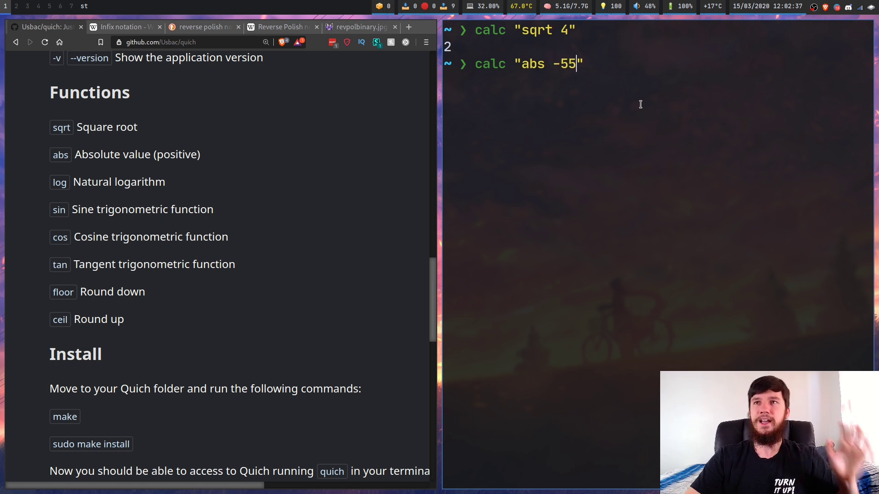
key("Return")
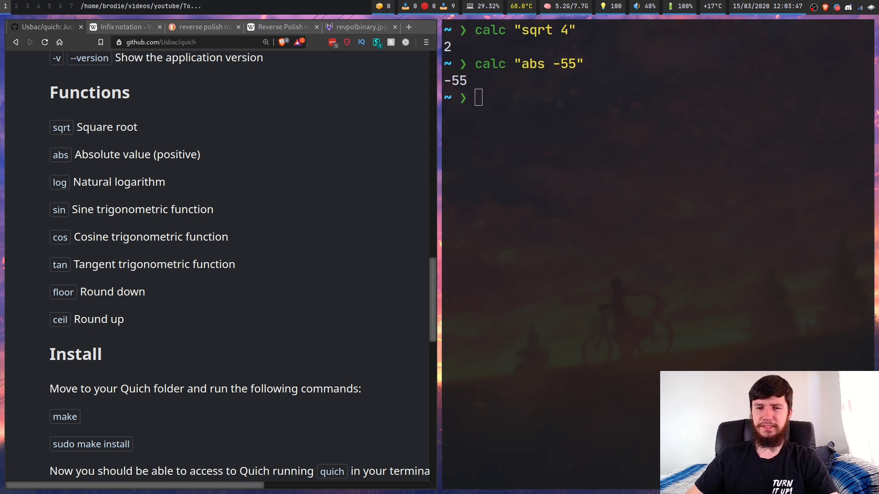
Step: Run the postfix form calc "-55 abs", giving 55
key("Up")
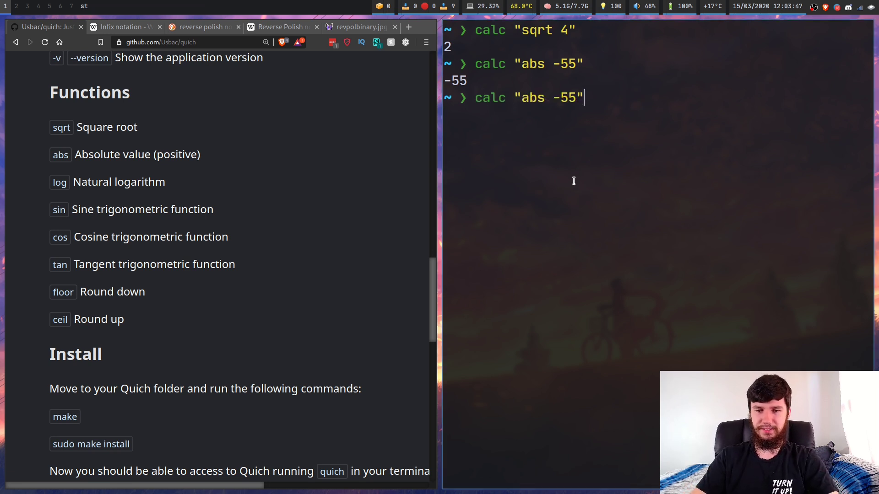
key("Left")
key("BackSpace")
key("BackSpace")
key("BackSpace")
key("BackSpace")
key("Left")
key("Left")
key("Left")
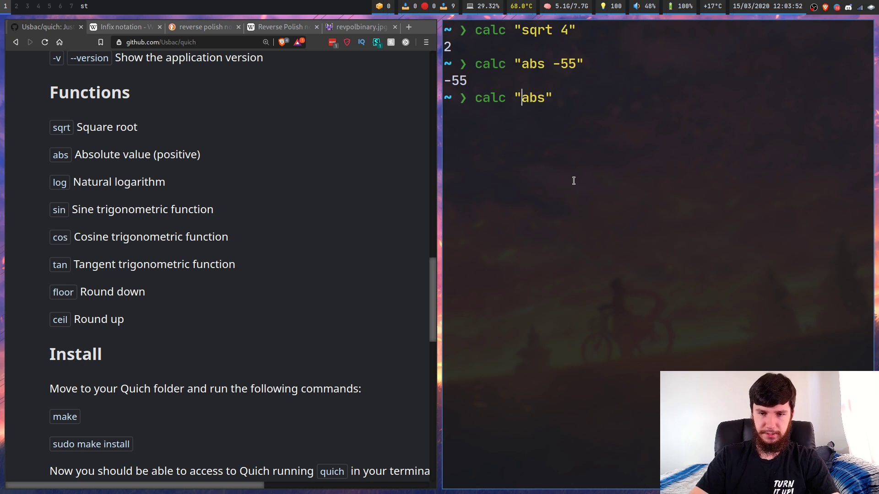
type("--")
key("BackSpace")
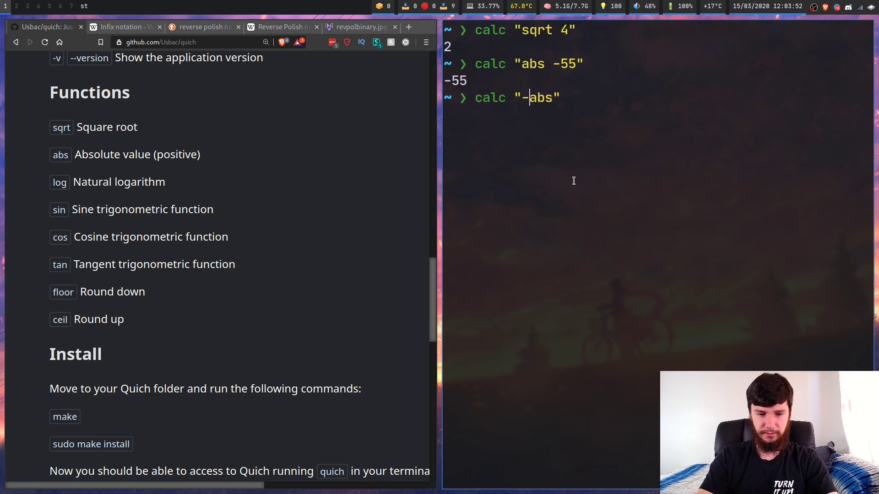
type("55")
key("Return")
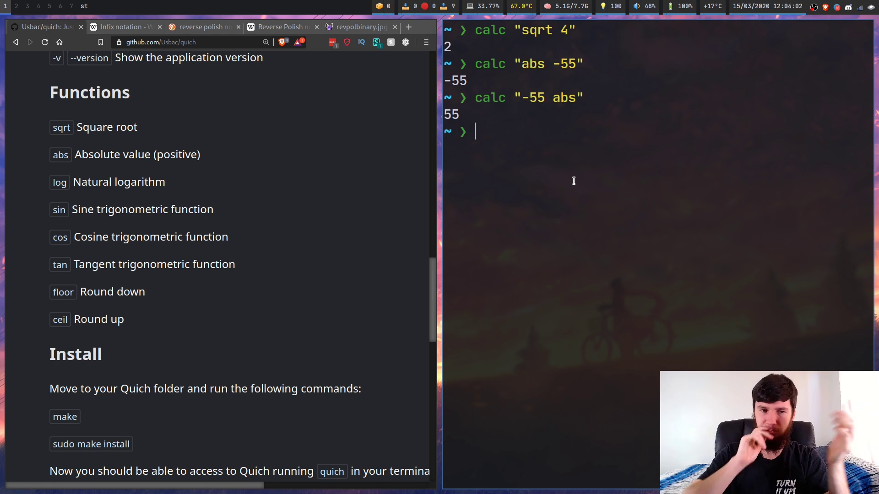
Step: Run the postfix form calc "4 sqrt", giving 2
key("Up")
key("Left")
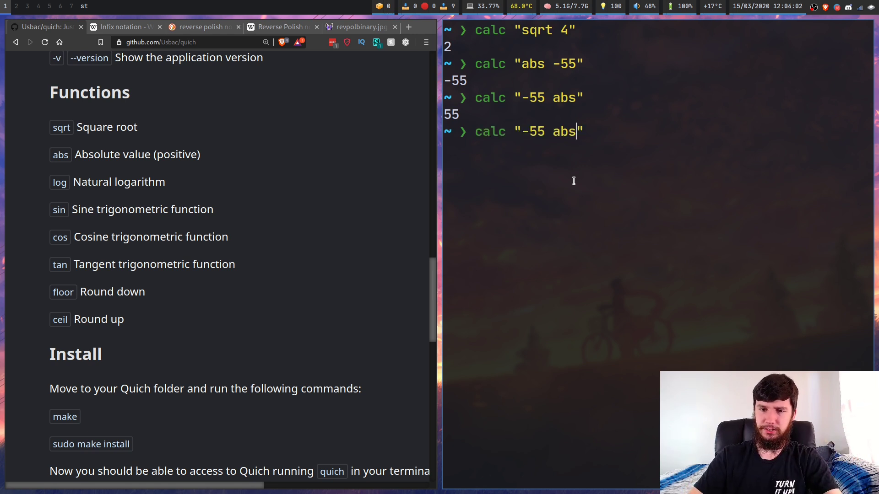
key("BackSpace")
key("BackSpace")
key("BackSpace")
key("BackSpace")
key("BackSpace")
key("BackSpace")
key("BackSpace")
type("4 s")
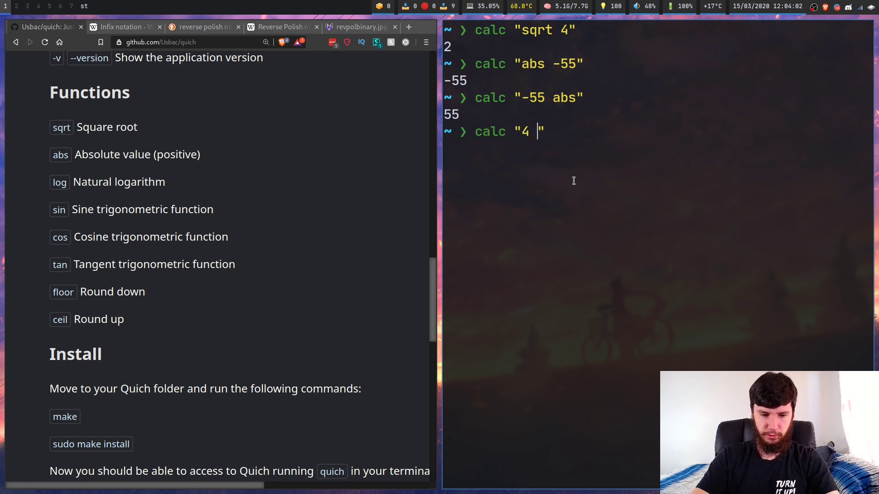
type("qrt")
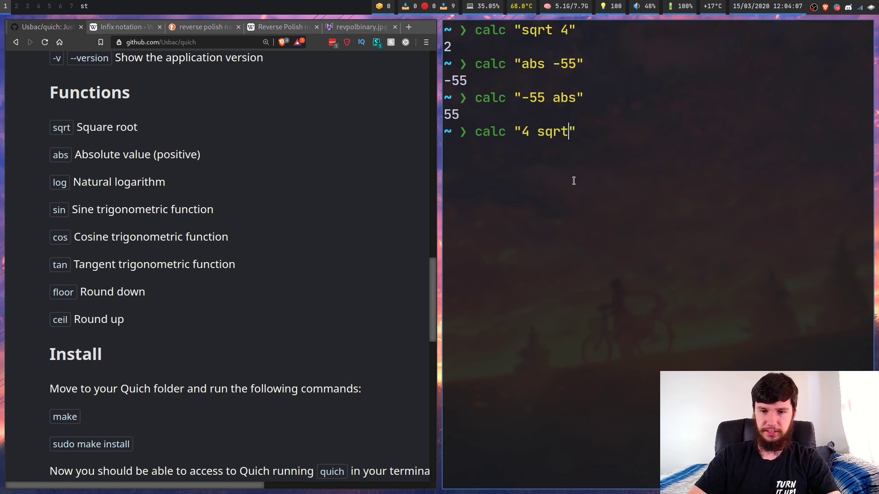
key("Return")
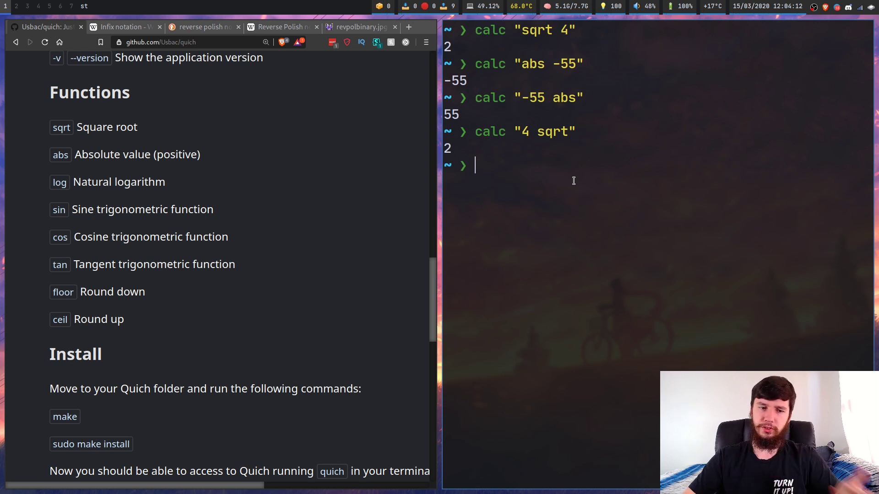
key("Up")
key("Left")
Step: Compute calc "log 4", giving 1.38629436111989
key("BackSpace")
key("BackSpace")
key("BackSpace")
key("BackSpace")
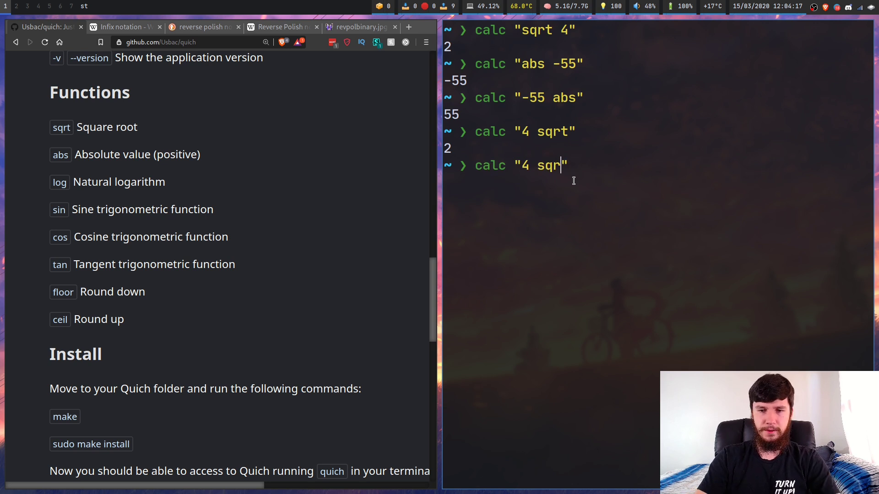
key("BackSpace")
key("BackSpace")
type("log 4")
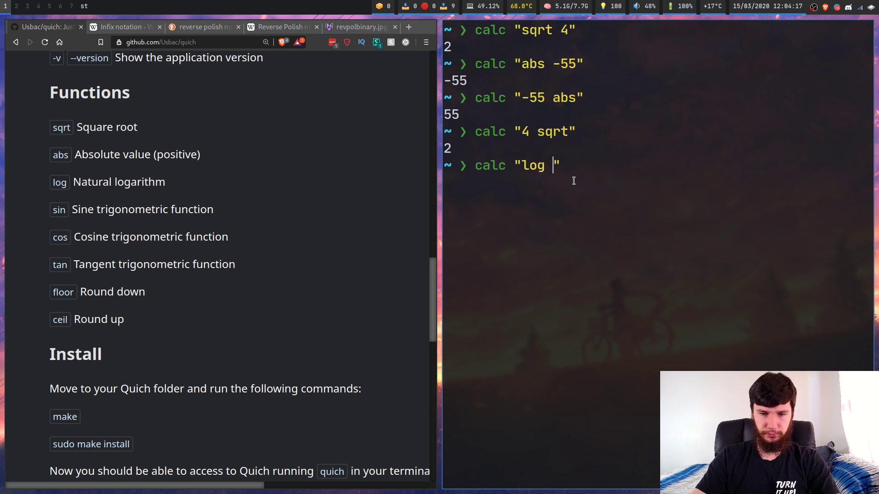
key("Return")
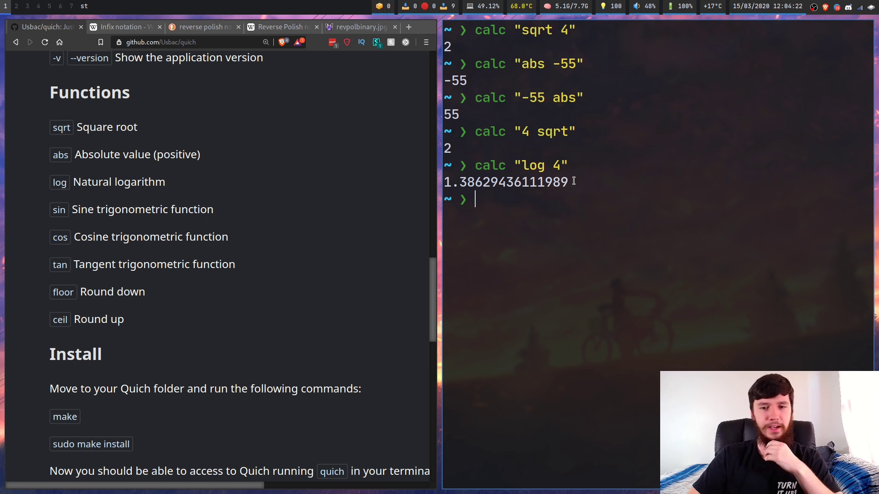
Step: Compute calc "sin 4", giving -0.756802495307928
key("Up")
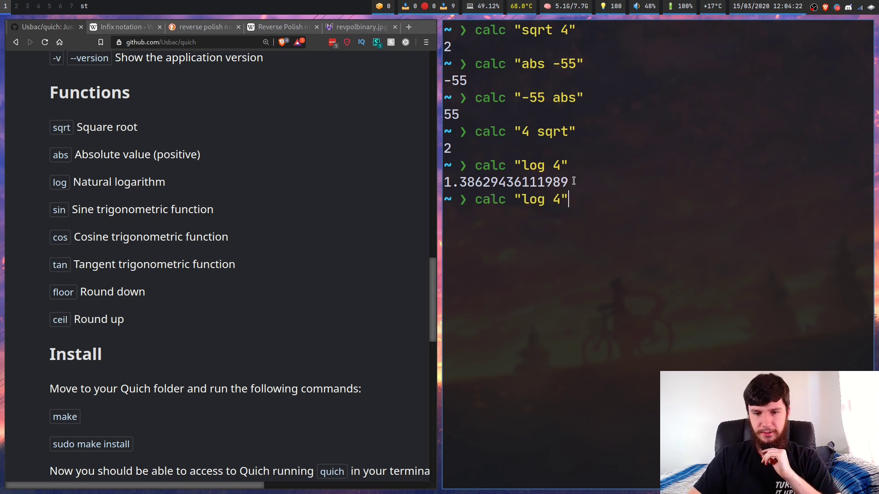
key("Left")
key("Left")
key("Left")
key("BackSpace")
key("BackSpace")
type("s")
key("BackSpace")
key("BackSpace")
type("sin")
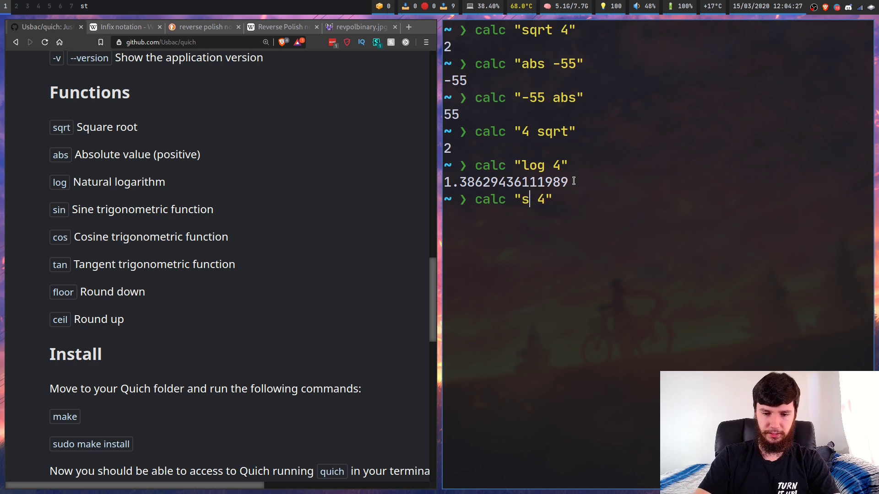
key("Return")
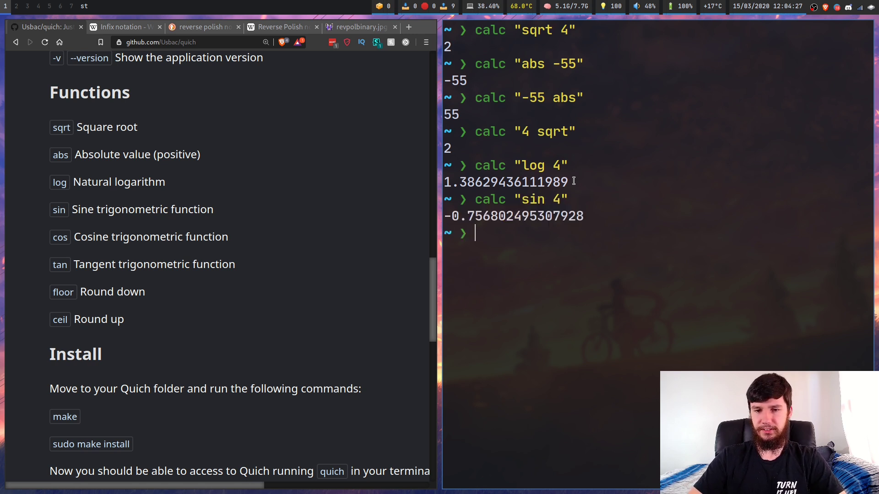
Step: Compute calc "cos 4", giving -0.653643620863612
key("Up")
key("Left")
key("Left")
key("Left")
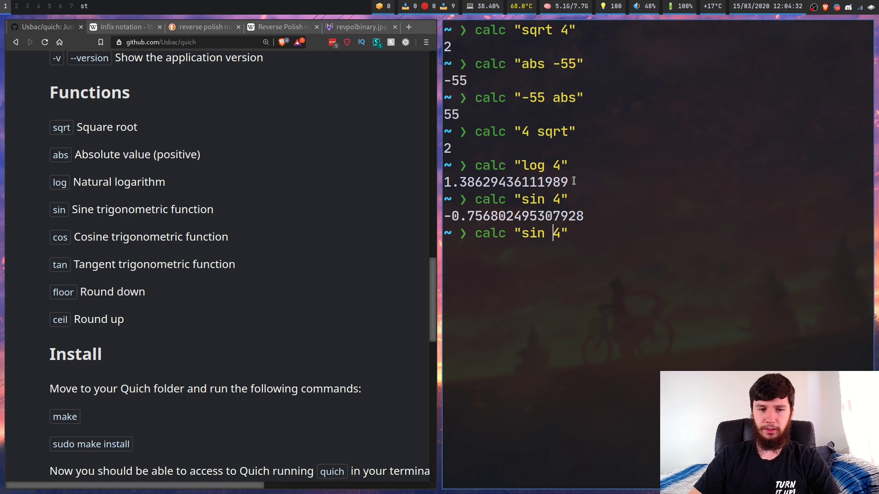
key("BackSpace")
key("BackSpace")
key("BackSpace")
type("cos")
key("Return")
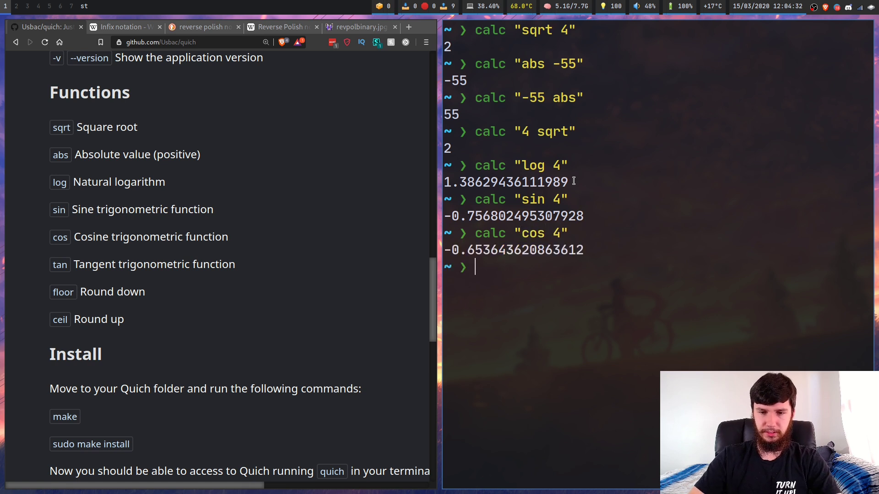
Step: Compute calc "tan 4", giving 1.15782128234958
key("Up")
key("Left")
key("Left")
key("Left")
key("BackSpace")
key("BackSpace")
key("BackSpace")
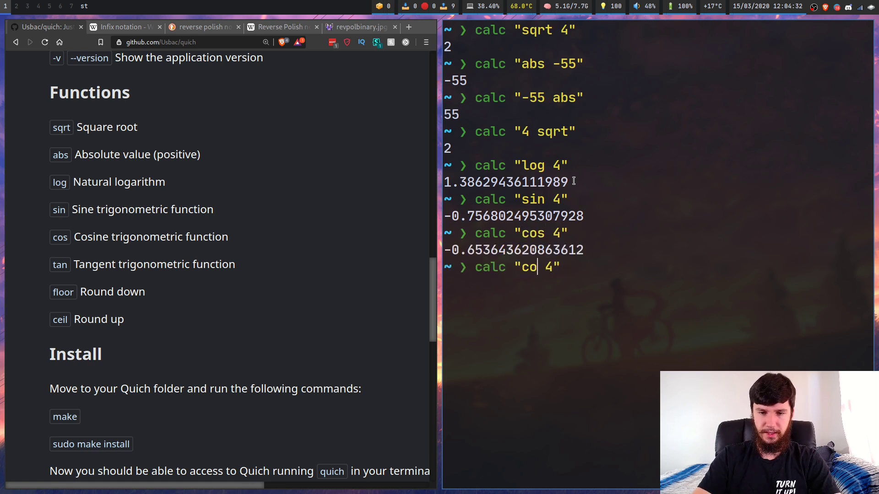
type("tan")
key("Return")
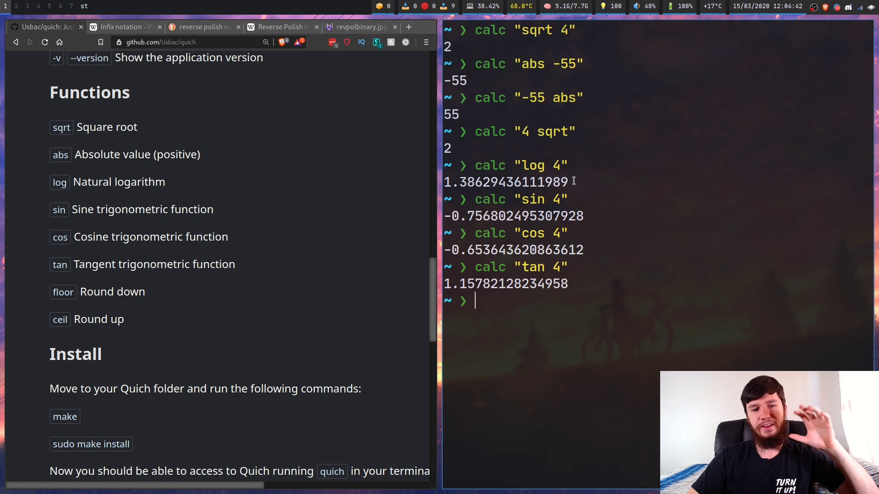
key("Up")
Step: Run calc "floor 5.6789", rounding down to 5
key("Left")
key("BackSpace")
key("BackSpace")
key("BackSpace")
key("BackSpace")
key("BackSpace")
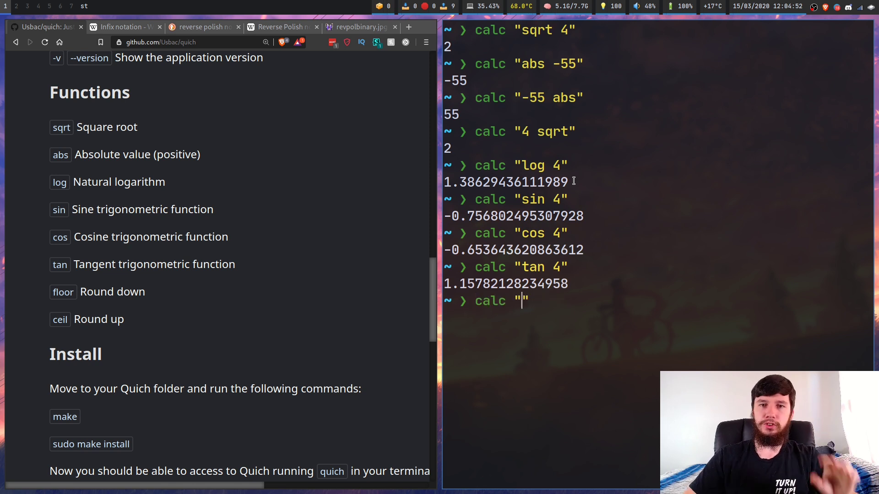
type("floor ")
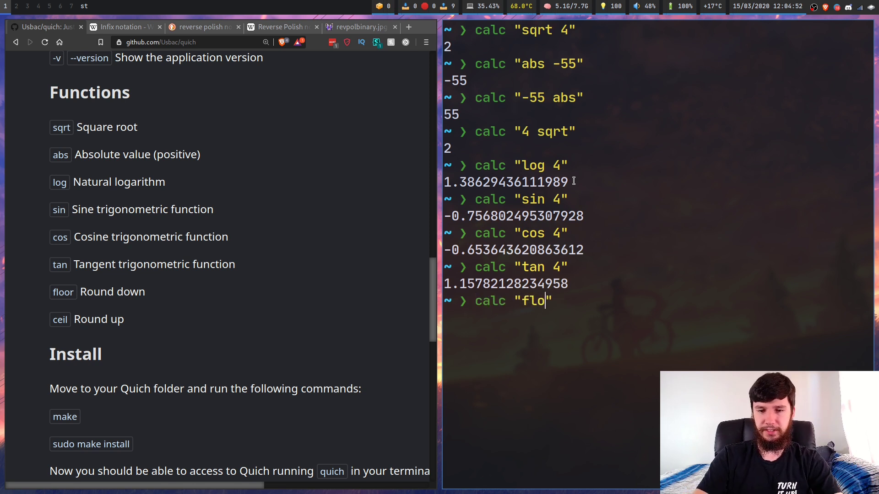
type("5.6789")
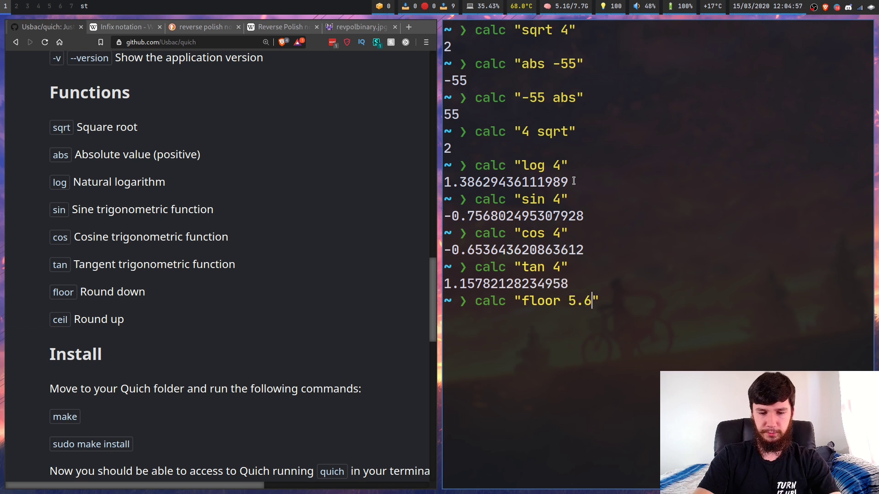
key("Return")
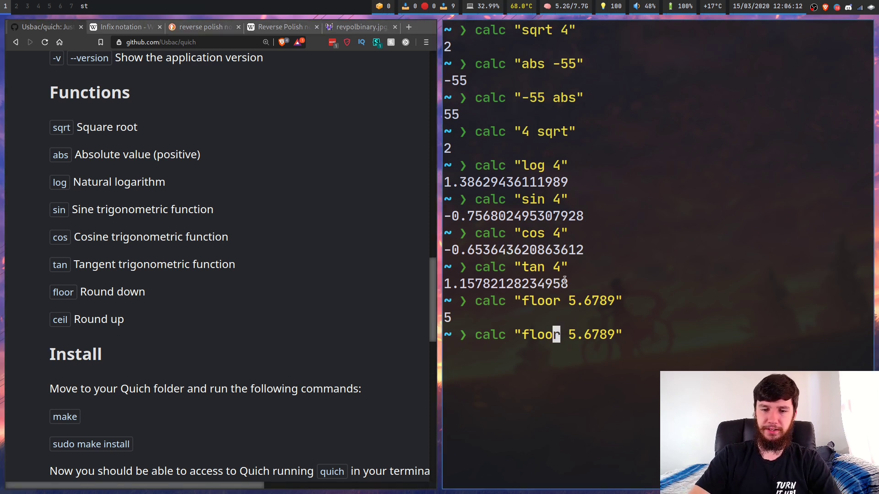
Step: Swap floor for ceil using vi-mode cw, rounding 5.6789 up to 6
key("ctrl+Left")
type("cw")
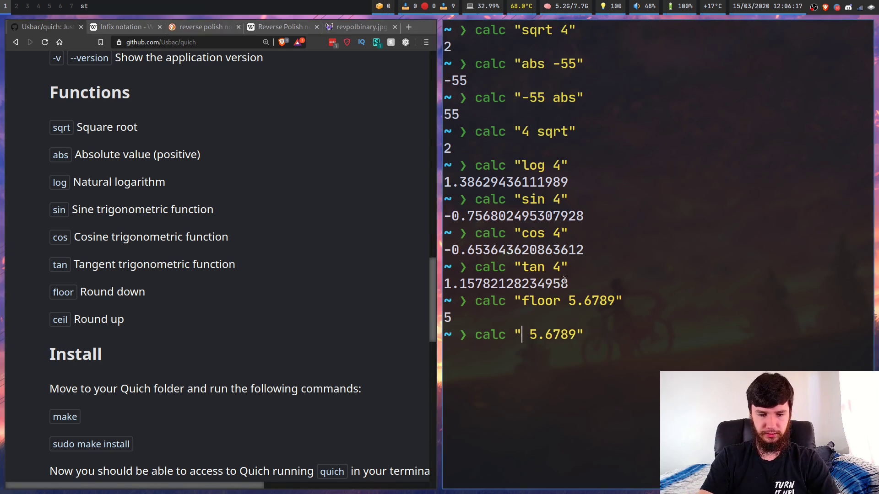
type("ceil")
key("Return")
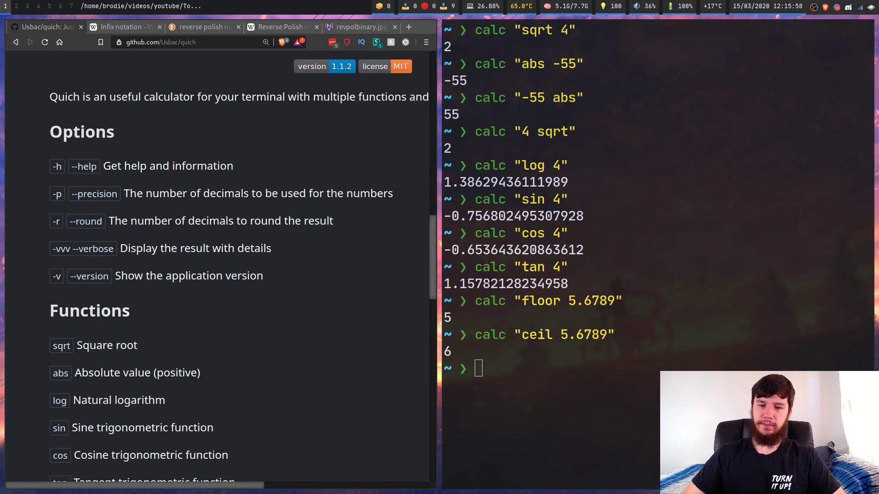
left_click(657, 284)
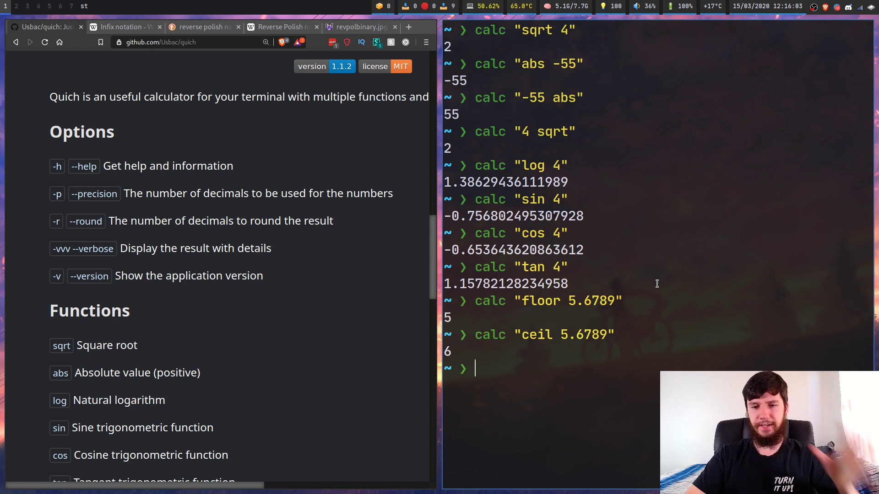
type("calc ")
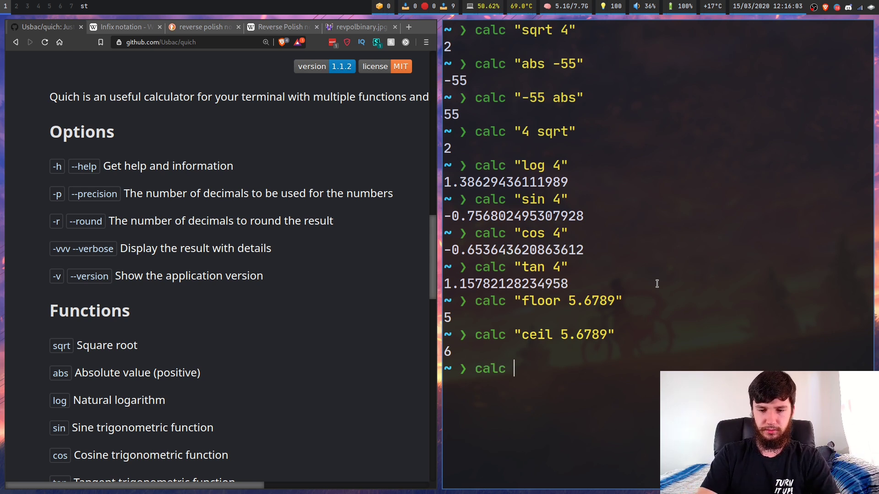
type("\"5")
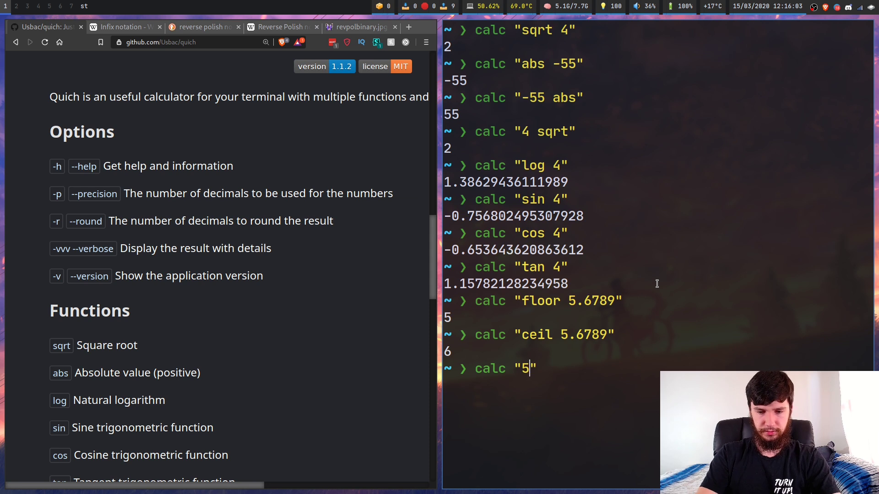
type("+4")
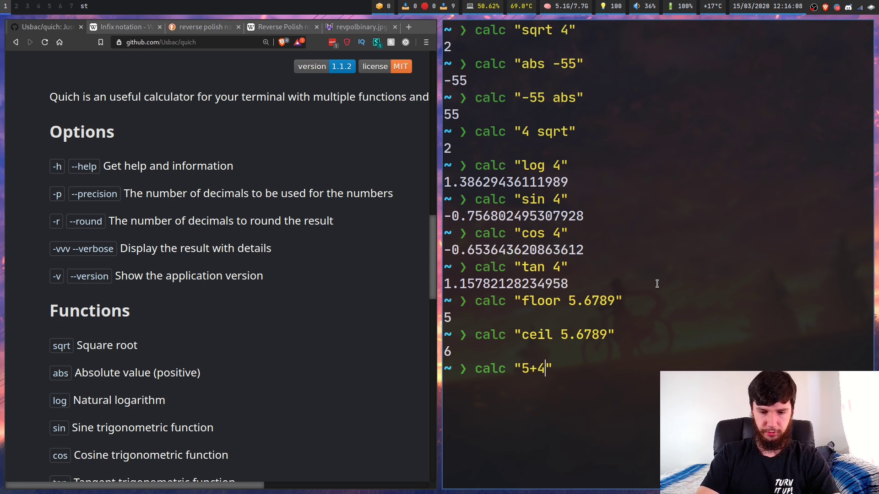
type("*5")
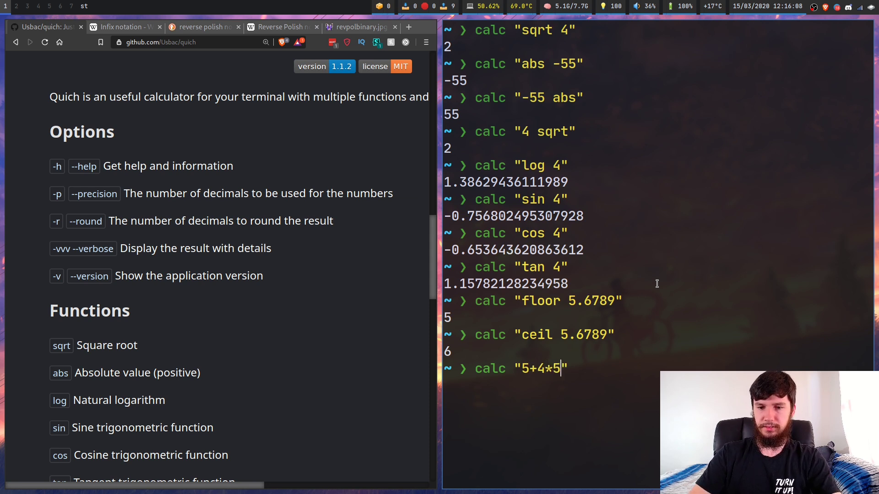
Step: Run calc "5+4*5" -vvv to show its tokens, postfix 5 4 5 * + and result 25
key("Right")
type("-vvv")
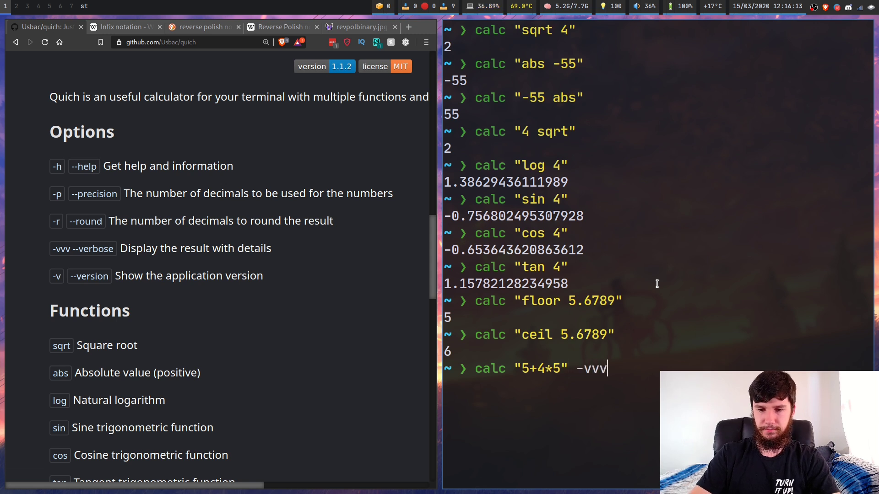
key("Return")
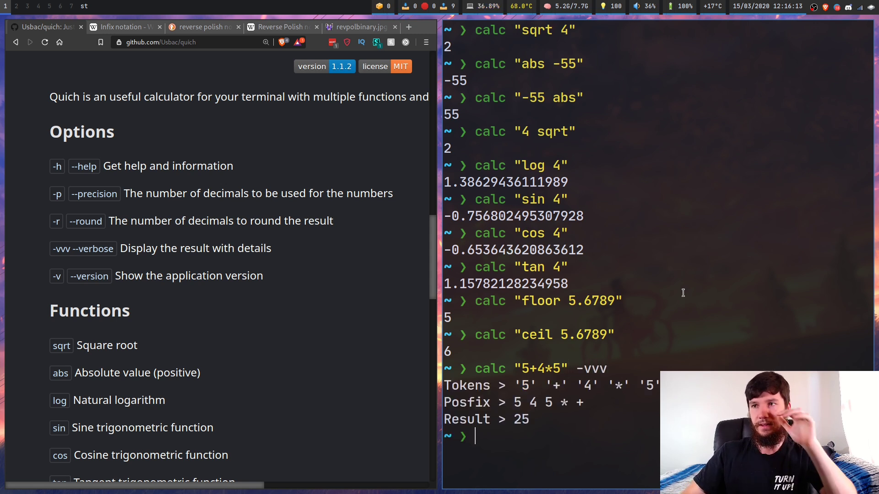
type("#")
key("Return")
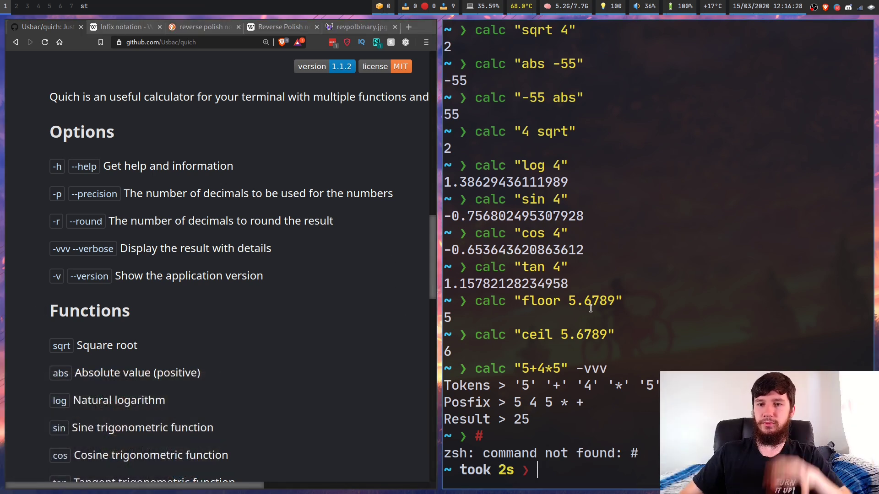
Step: Switch to the Infix notation article and make Brave fill the whole screen
left_click(133, 27)
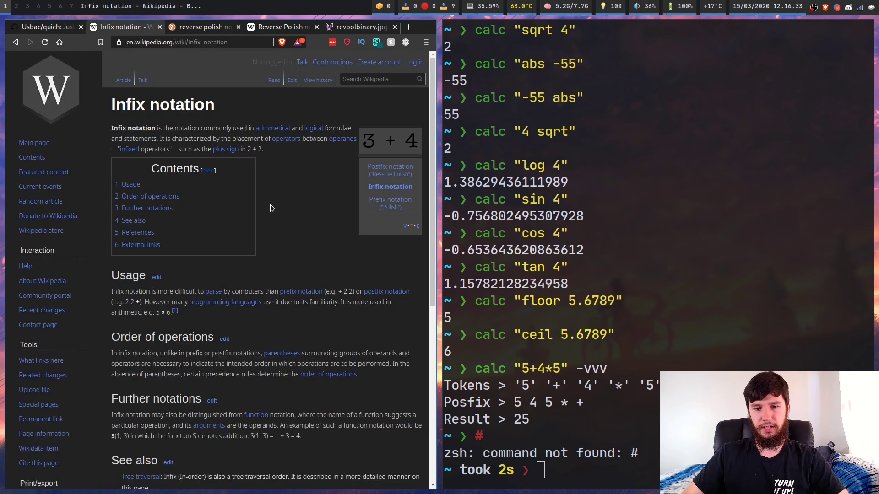
key("alt+f")
key("Escape")
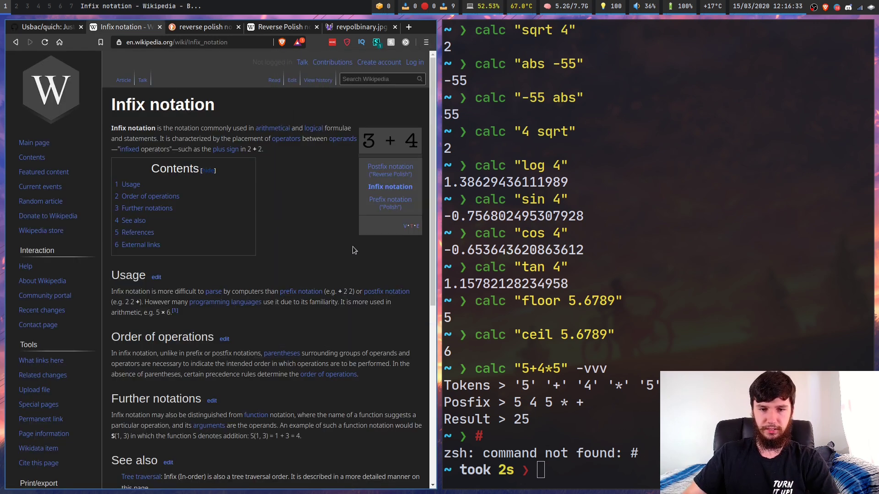
key("super+f")
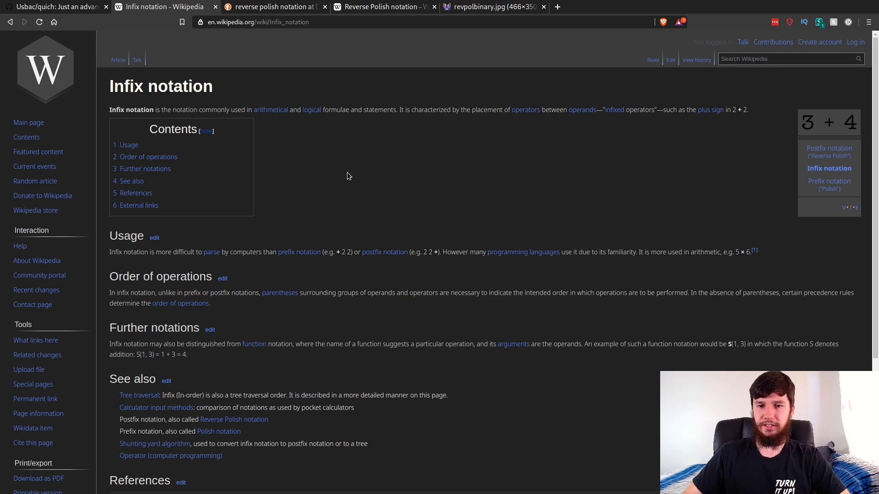
Step: Close the reverse polish notation image search tab and scroll the Reverse Polish notation article to its top
left_click(280, 7)
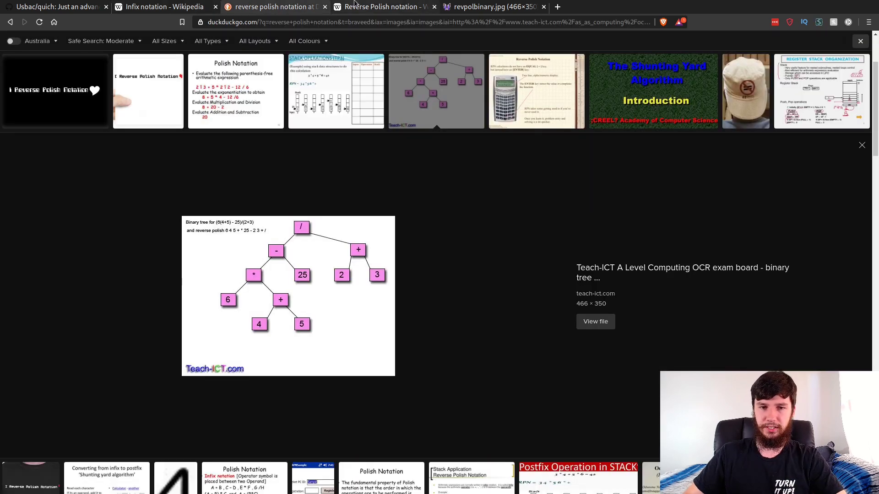
left_click(325, 7)
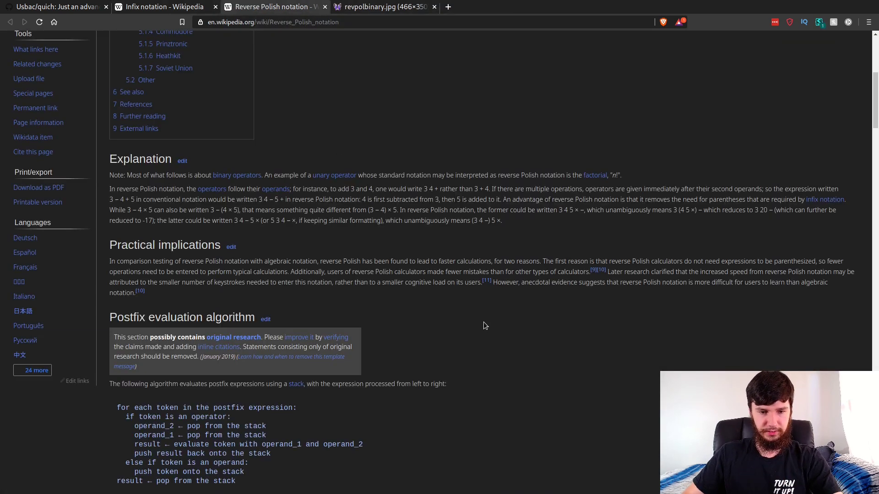
scroll(504, 316, "up", 15)
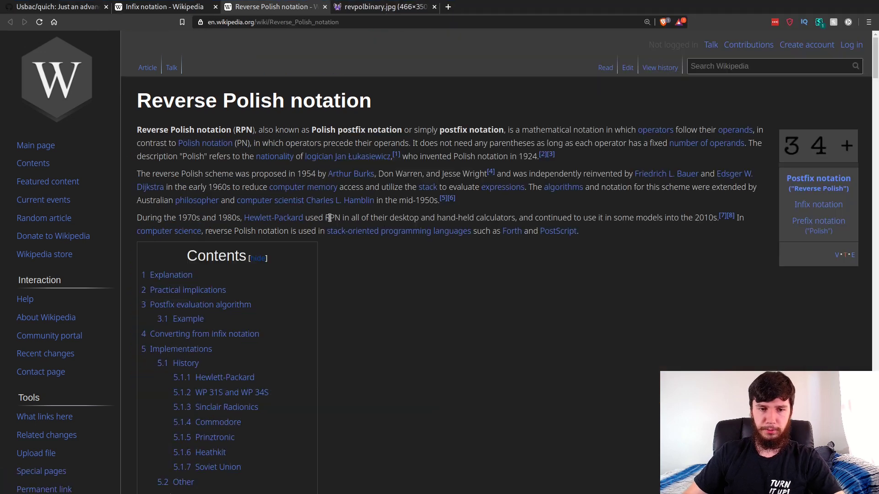
mouse_move(488, 183)
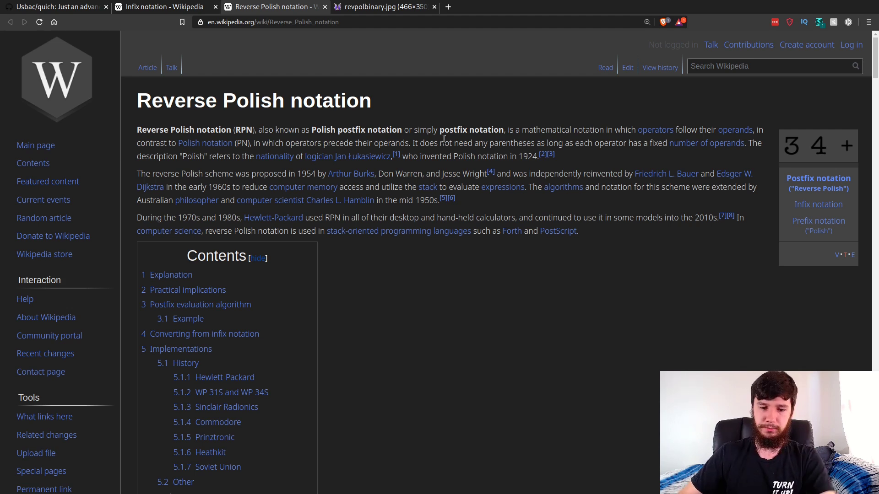
Step: Tile Brave beside the terminal again and show the revpolbinary.jpg expression-tree image
key("super+f")
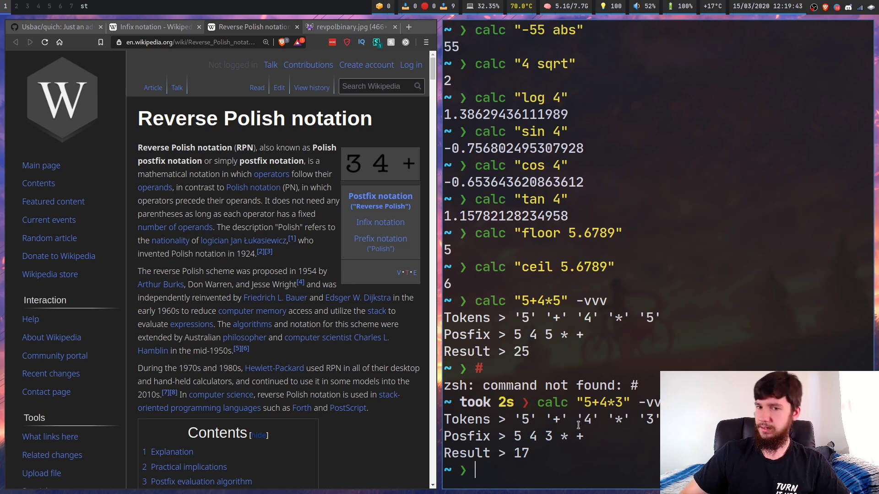
left_click(347, 27)
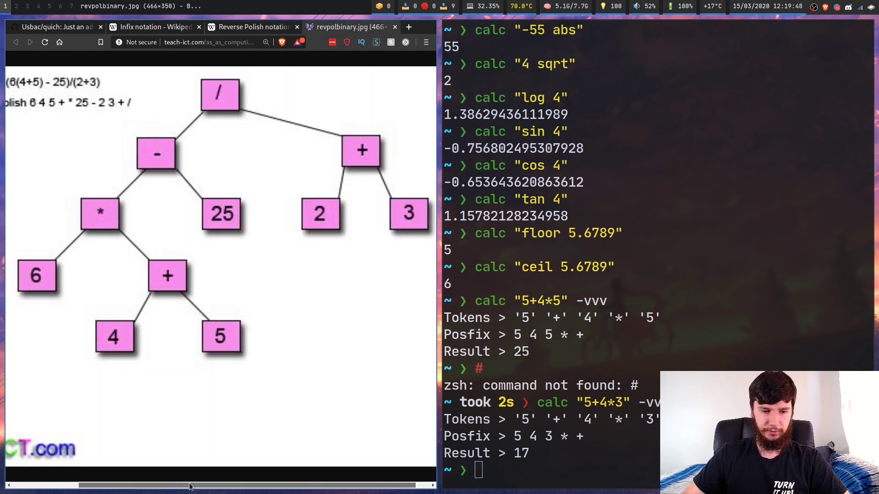
left_click_drag(190, 487, 248, 490)
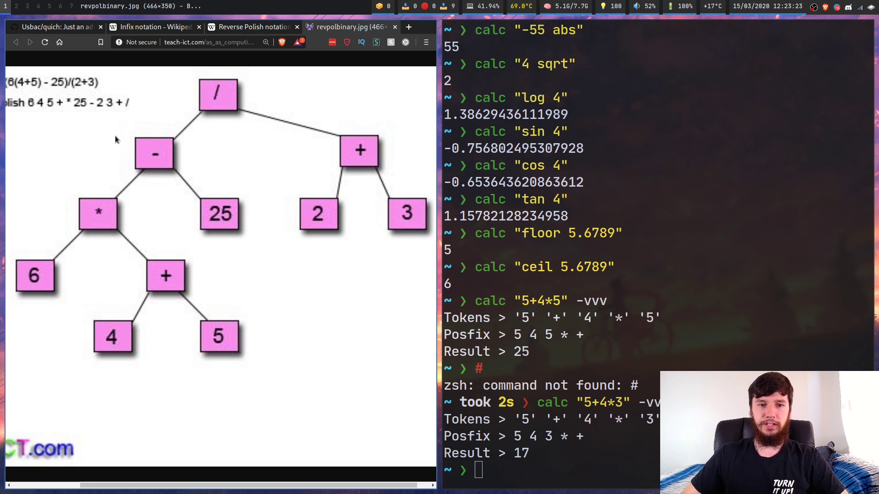
left_click(240, 30)
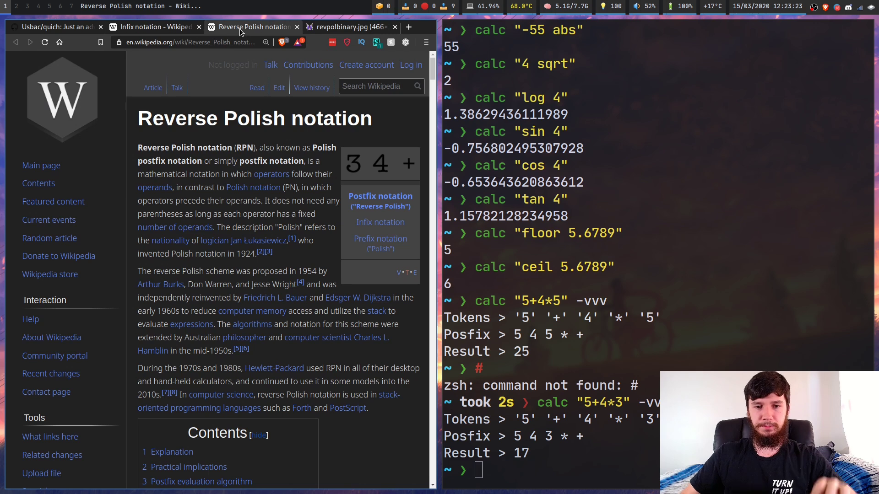
left_click(334, 26)
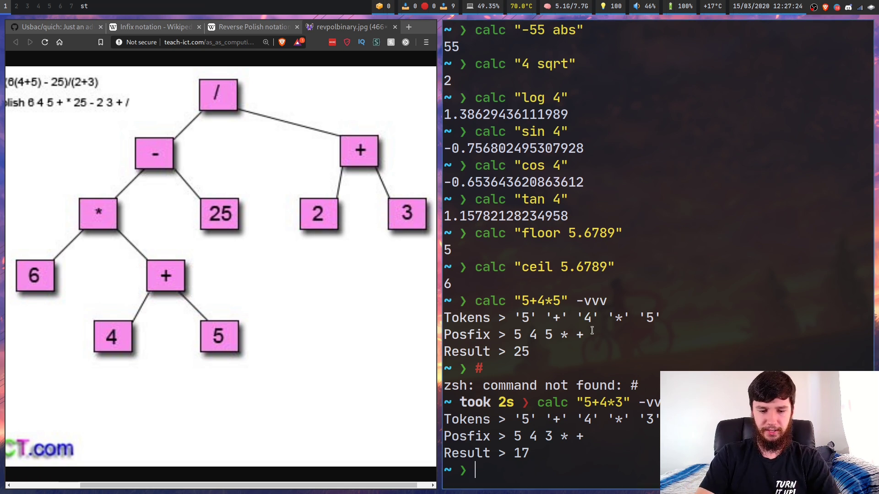
type("v scripts/")
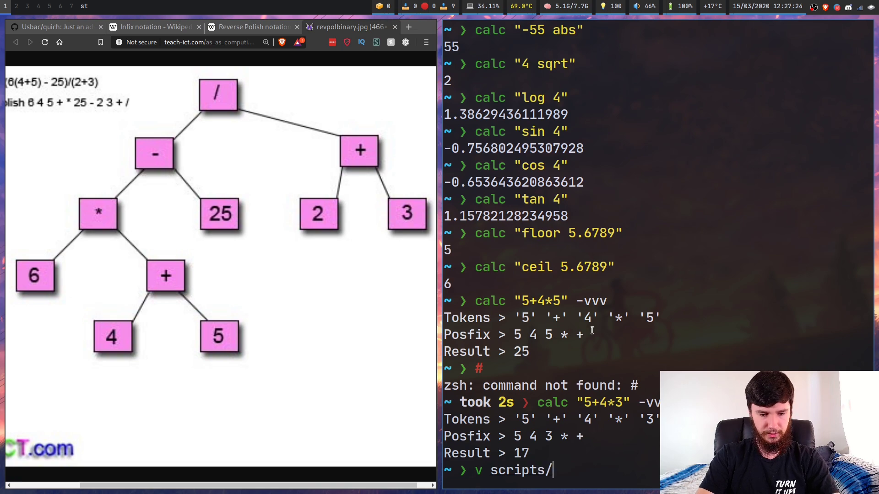
type("dcalc")
Step: Open scripts/dcalc in Vim fullscreen, then start a new terminal on the empty second workspace
key("Return")
key("super+f")
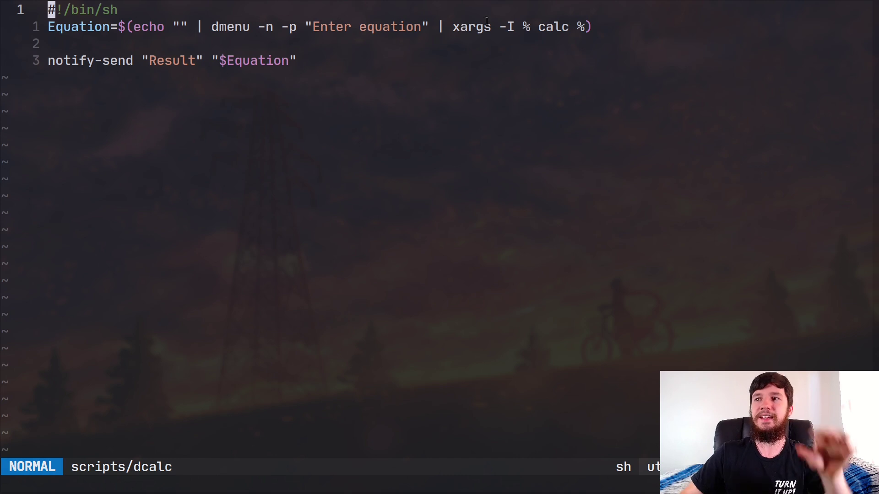
key("super+f")
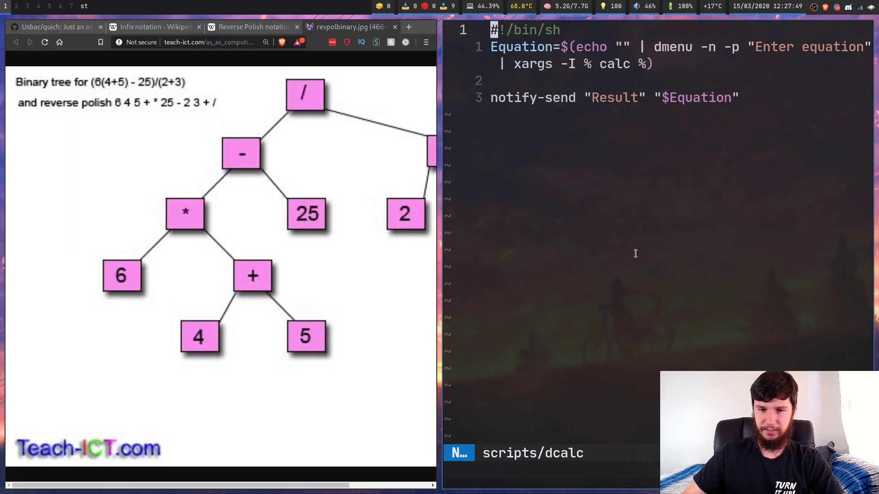
key("super+2")
key("super+Return")
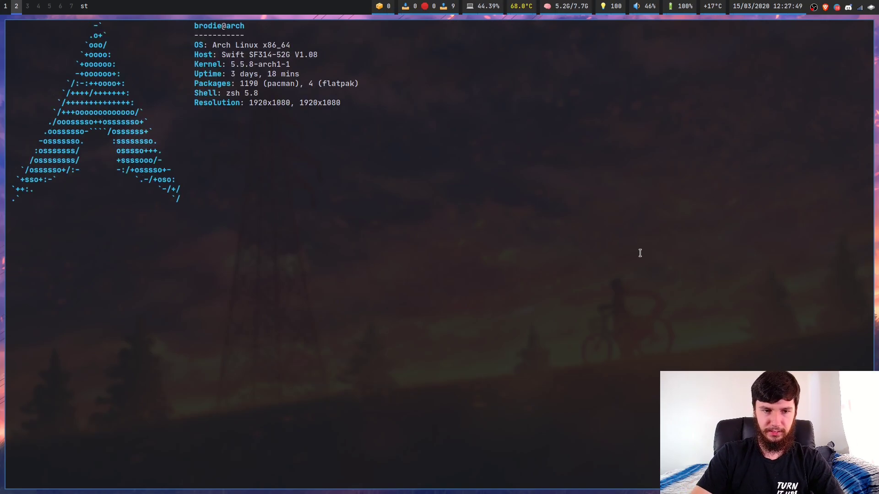
Step: Start Quich's interactive mode with calc and evaluate 5+5 (10) and 5*4 (20)
type("c")
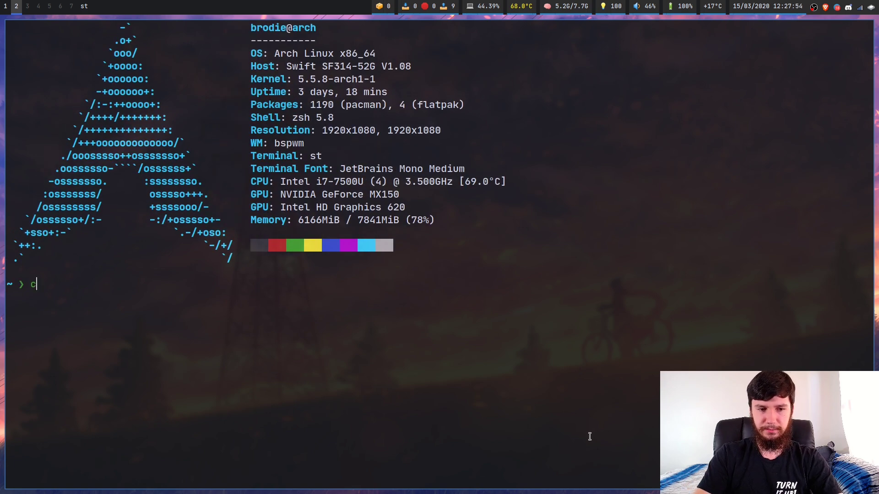
type("alc")
key("ctrl+shift+Page_Up")
key("ctrl+shift+Page_Up")
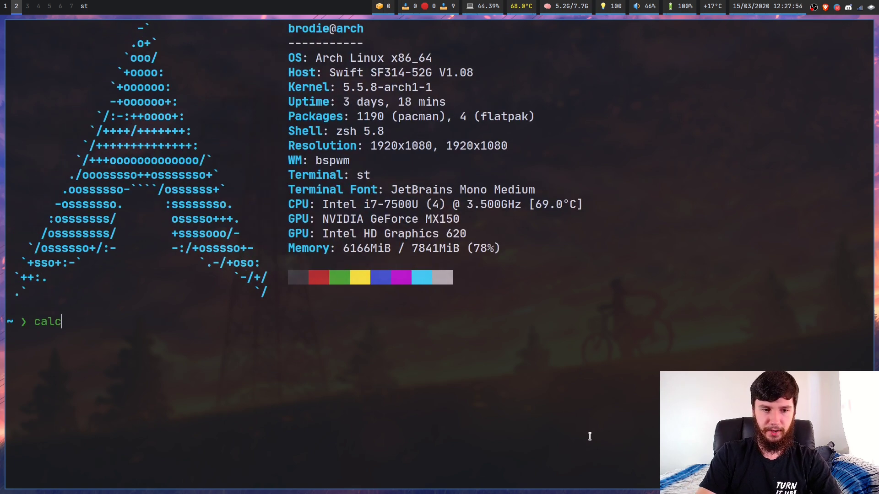
key("Return")
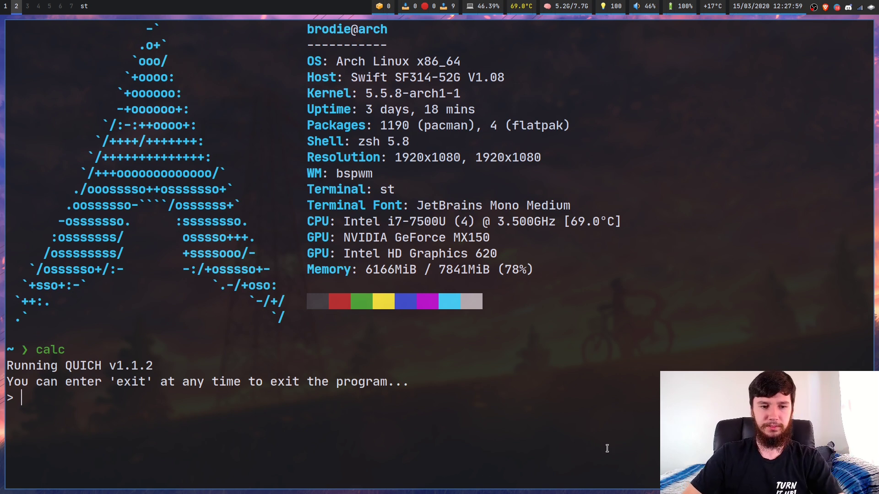
type("5+5")
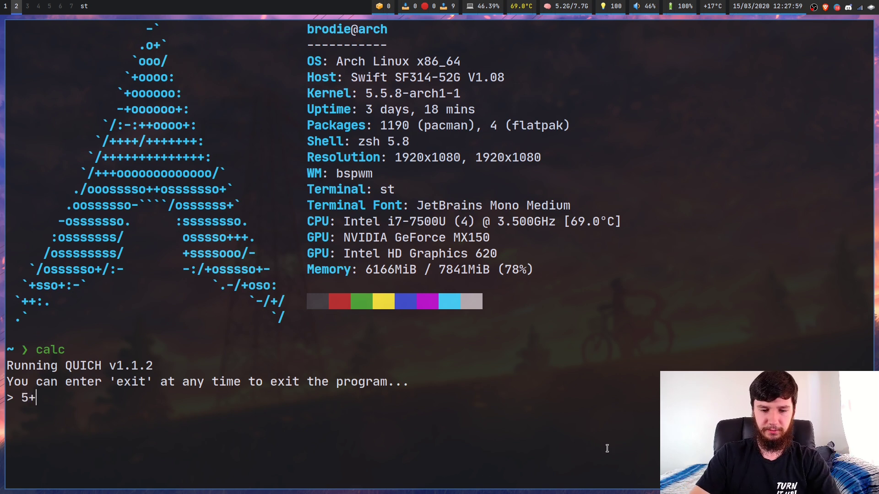
key("Return")
type("5")
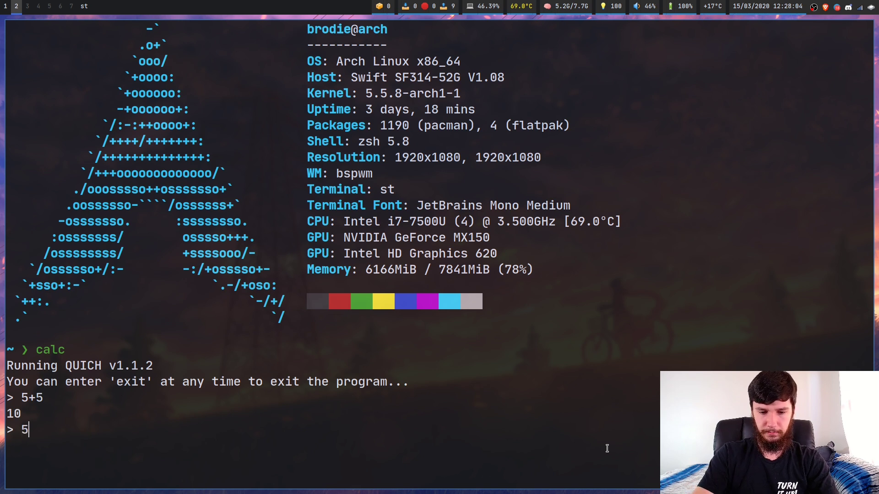
type("*4")
key("Return")
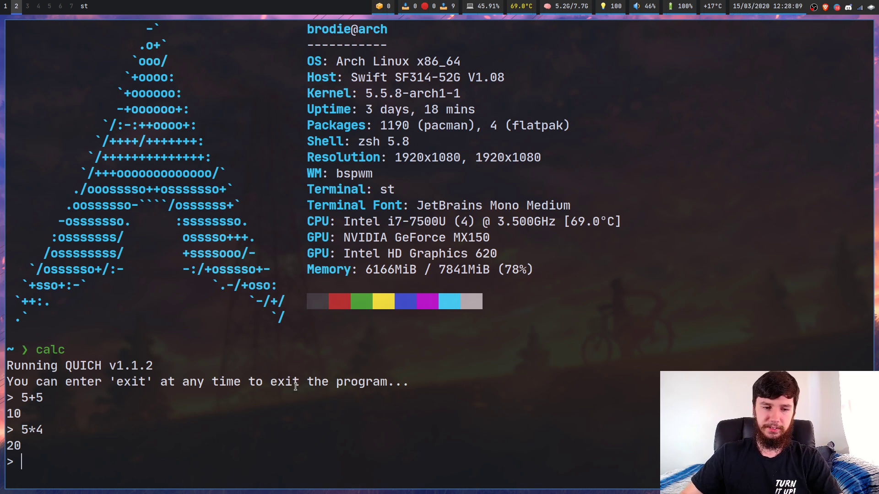
Step: Try 'quit', which is rejected as an invalid token, then exit to the shell with Ctrl+C
type("quit")
key("Return")
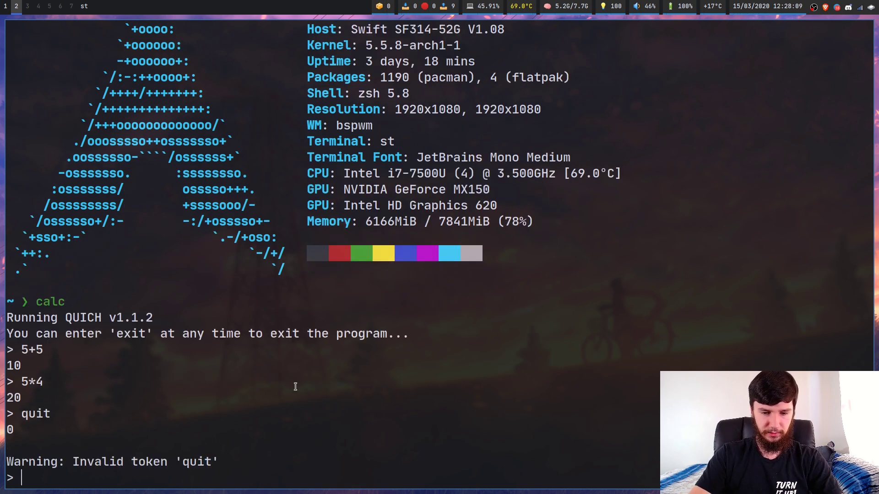
key("ctrl+c")
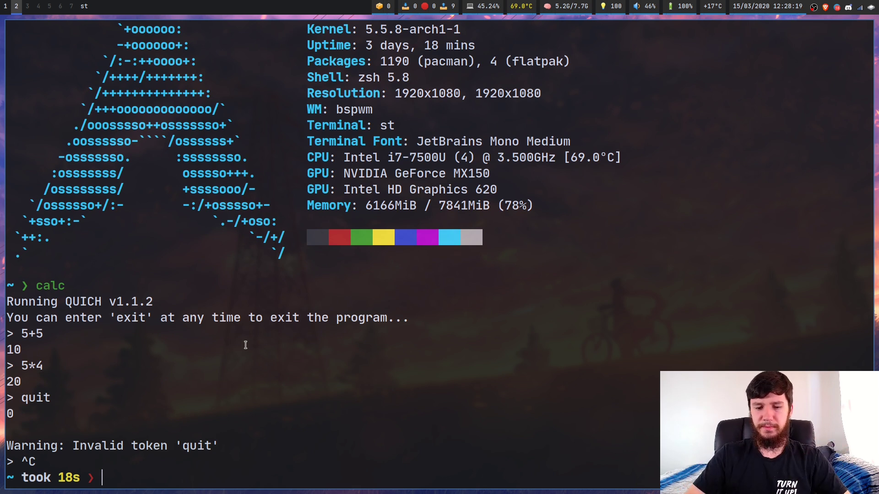
Step: Run echo "5+5" | calc so Quich reads the expression from the pipe and prints 10
type("echo \"\"")
key("Left")
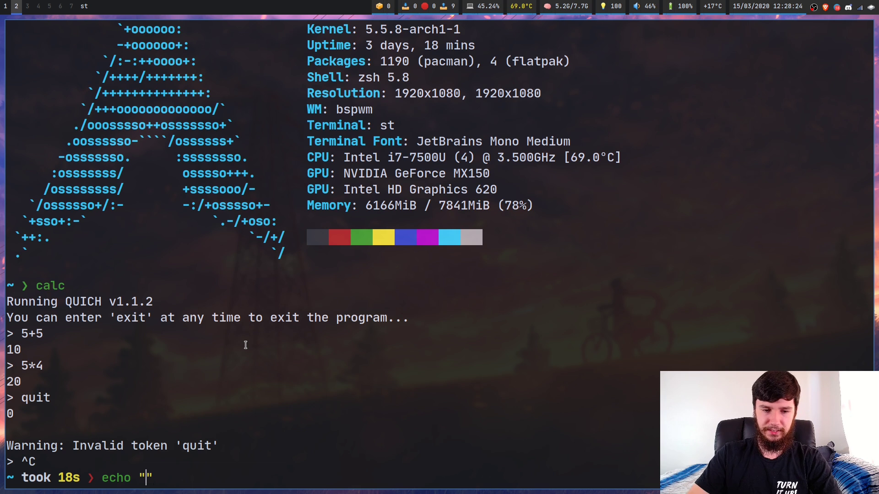
type("5+5")
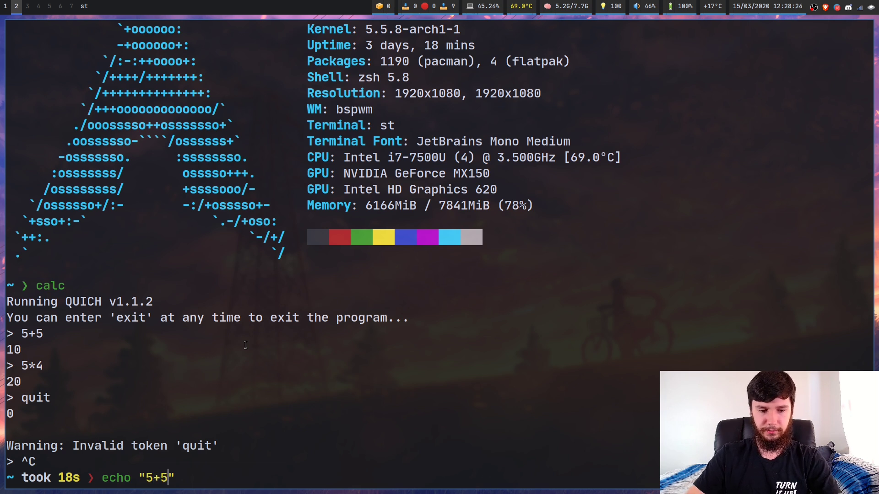
key("Right")
type("| calc")
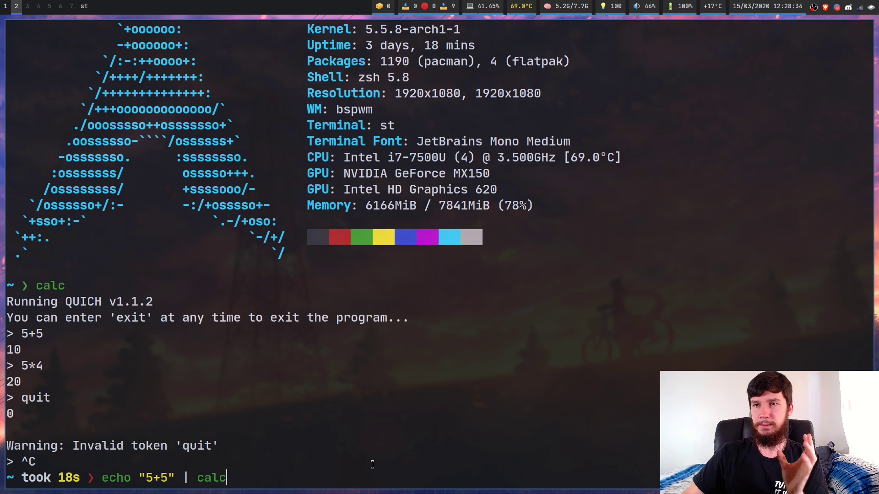
key("Return")
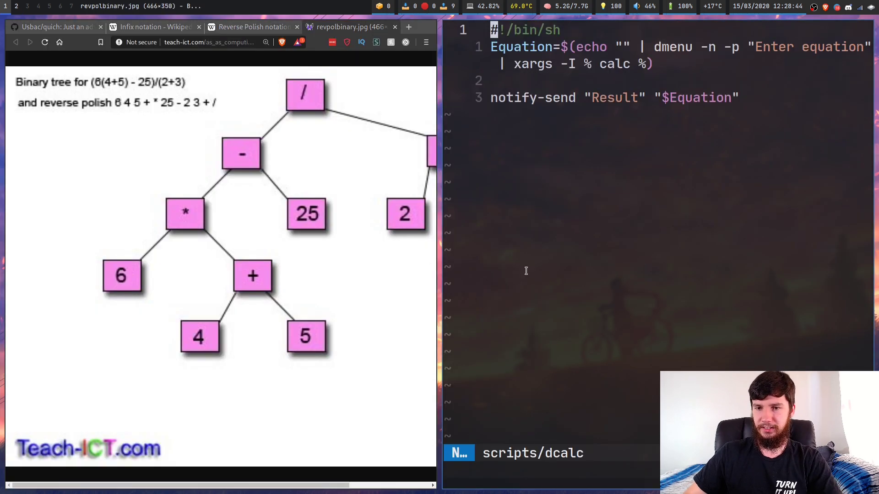
Step: Toggle the Vim window with scripts/dcalc to fullscreen and back to the tiled layout
key("super+f")
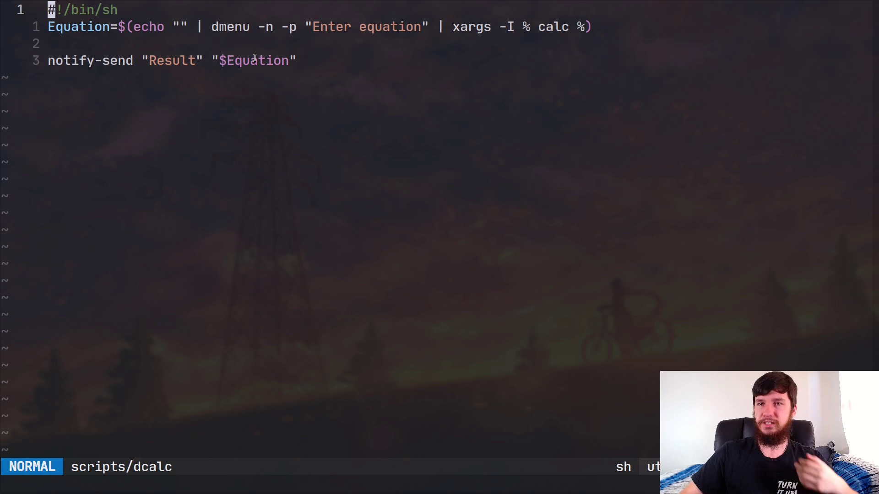
key("super+f")
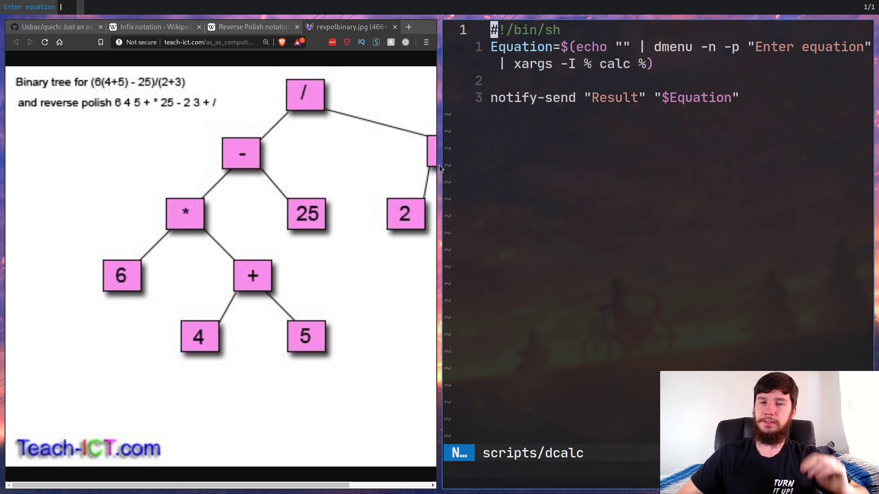
Step: Launch the dcalc prompt and compute 7!, getting a Result 5040 notification
key("super+c")
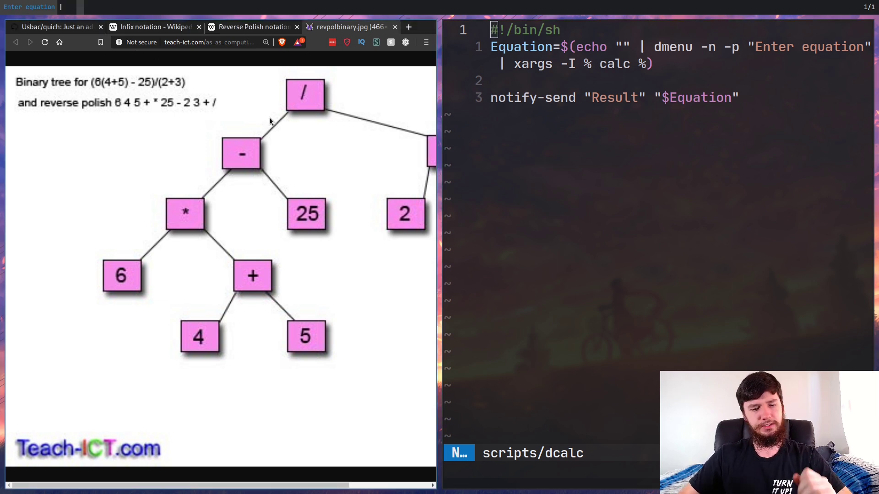
type("7")
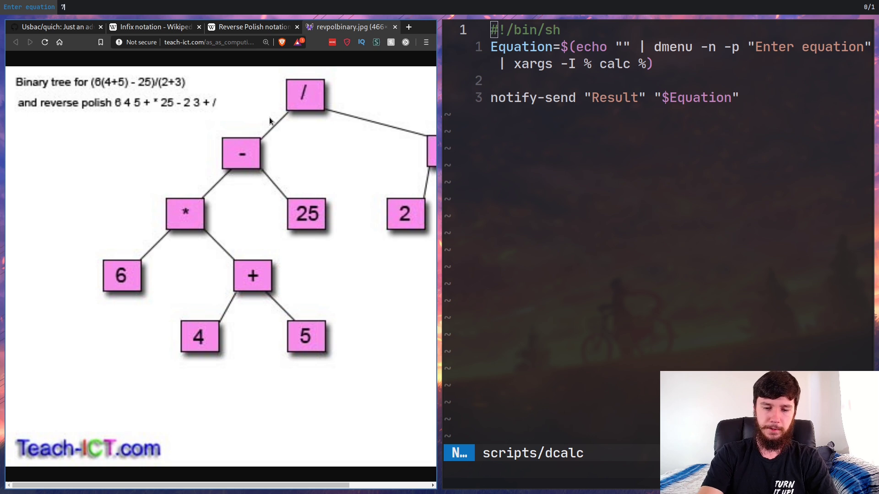
type("!")
key("Return")
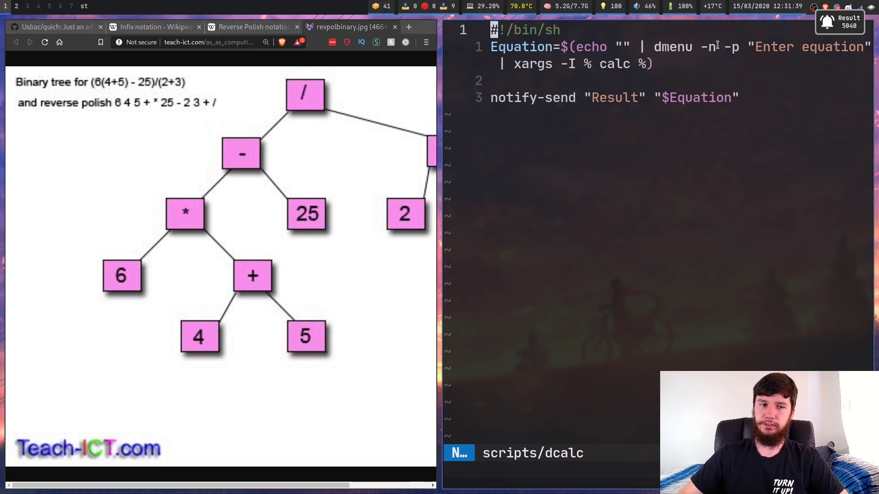
Step: Submit the invalid input 'a' through dcalc and dismiss the invalid-token warning notification
key("super+c")
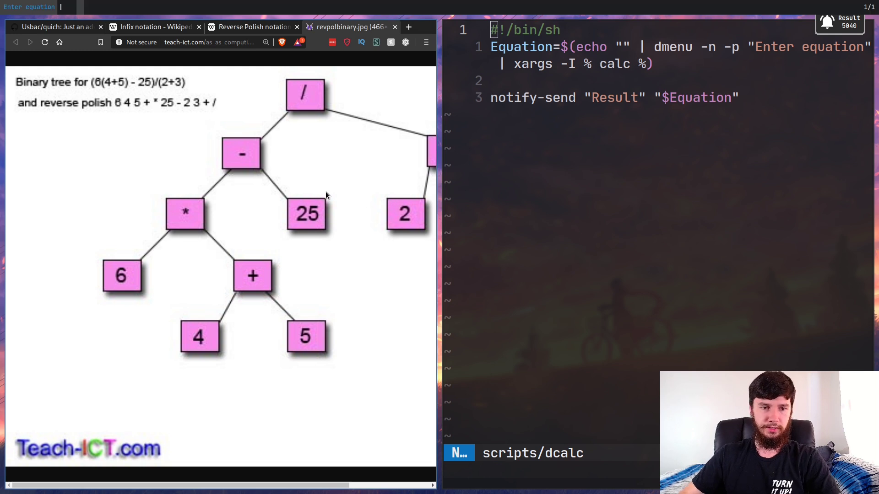
type("a")
key("Return")
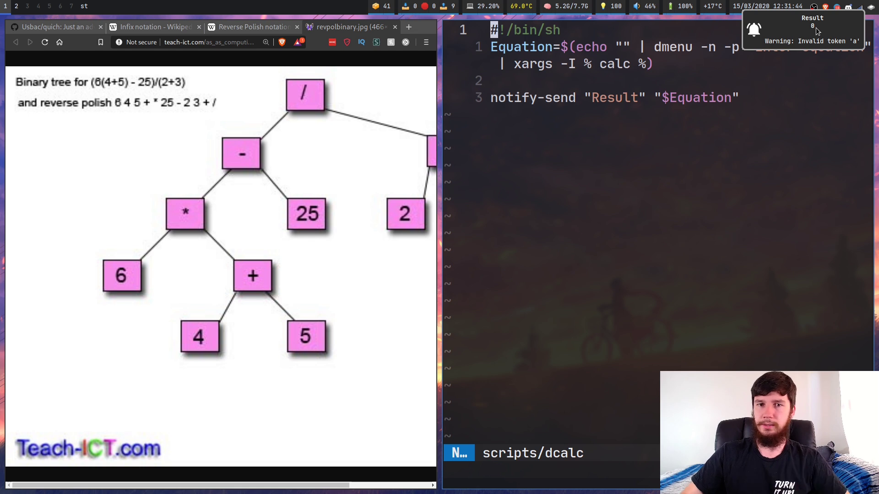
left_click(816, 28)
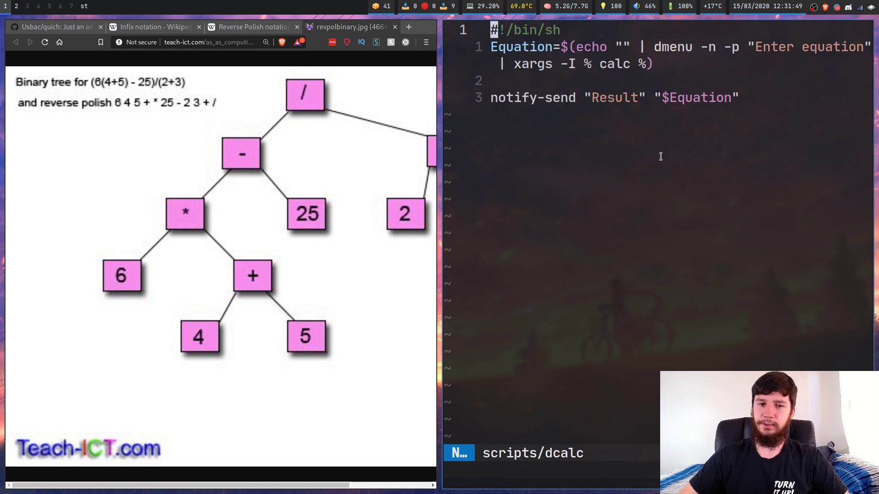
key("super+Return")
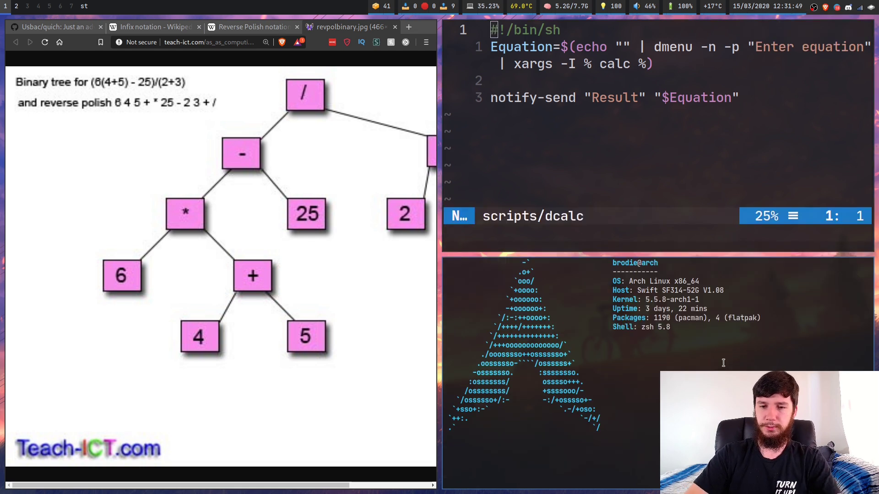
key("Up")
key("Return")
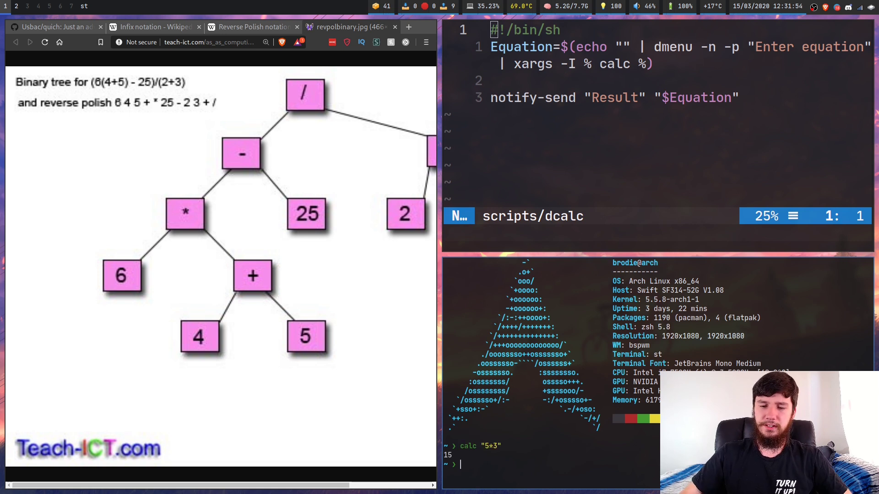
key("ctrl+d")
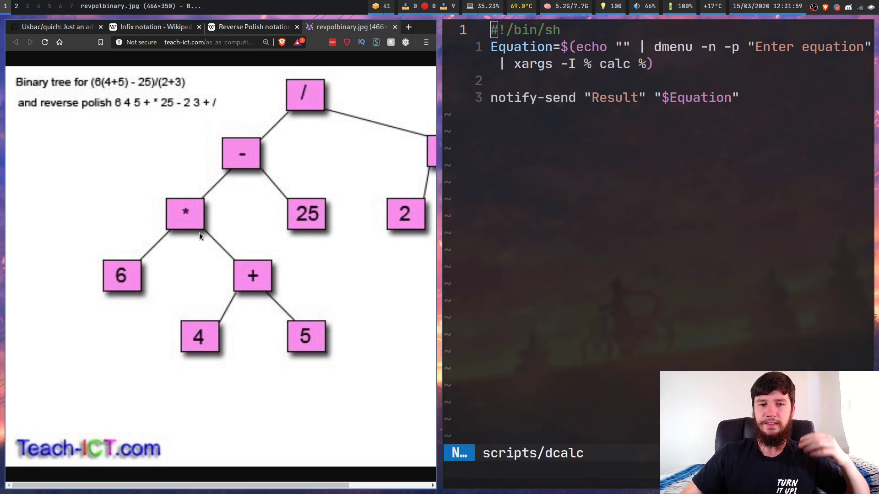